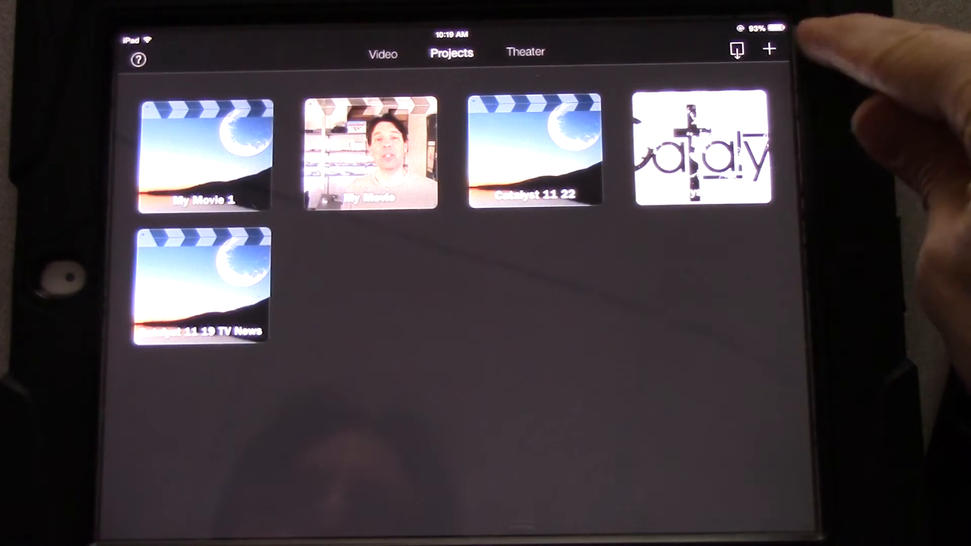
- Create a new Movie project with the Simple theme
left_click(768, 50)
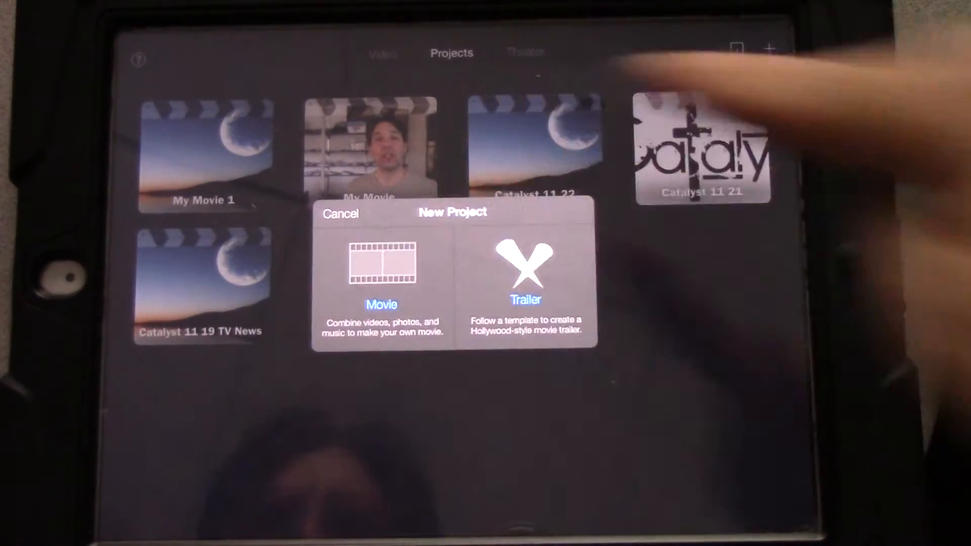
left_click(382, 277)
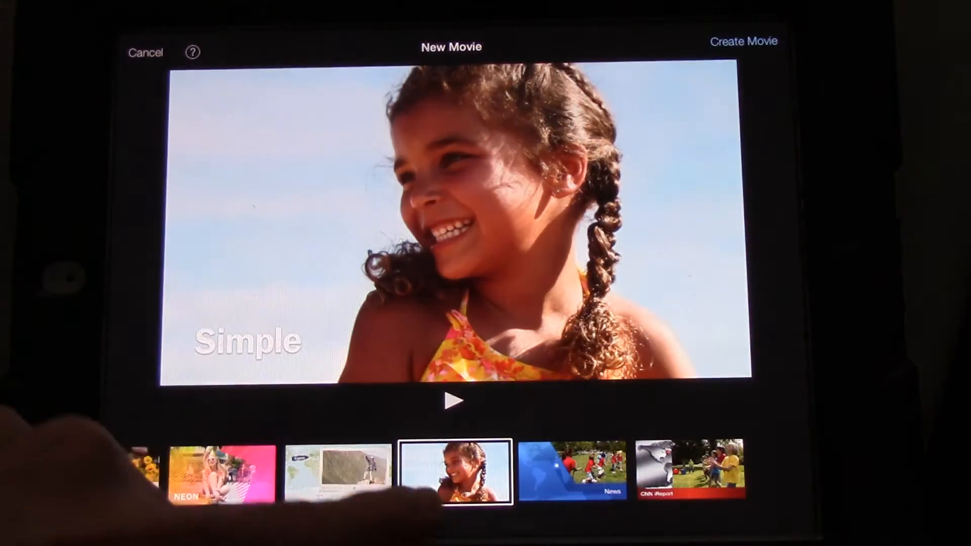
mouse_move(357, 474)
left_mouse_down()
mouse_move(470, 475)
mouse_move(409, 474)
left_mouse_up()
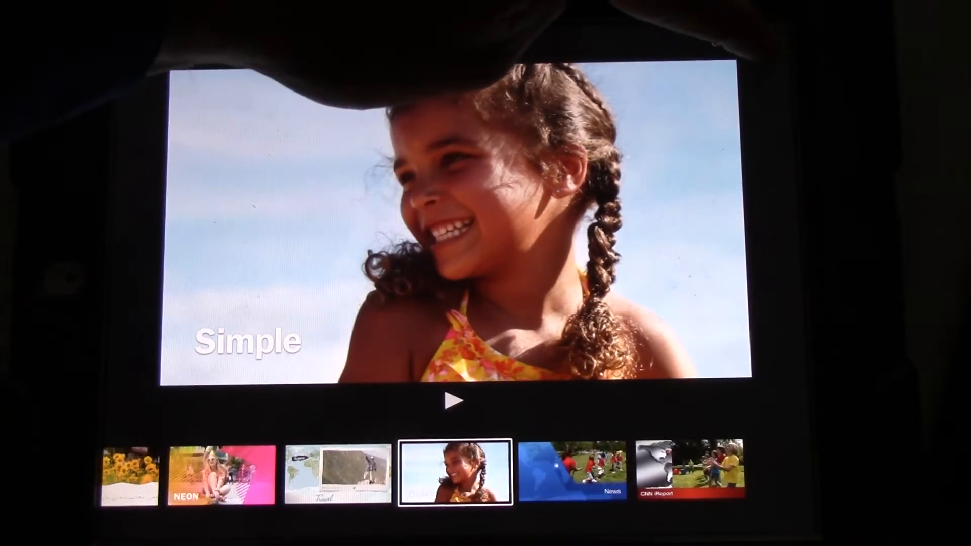
left_click(751, 36)
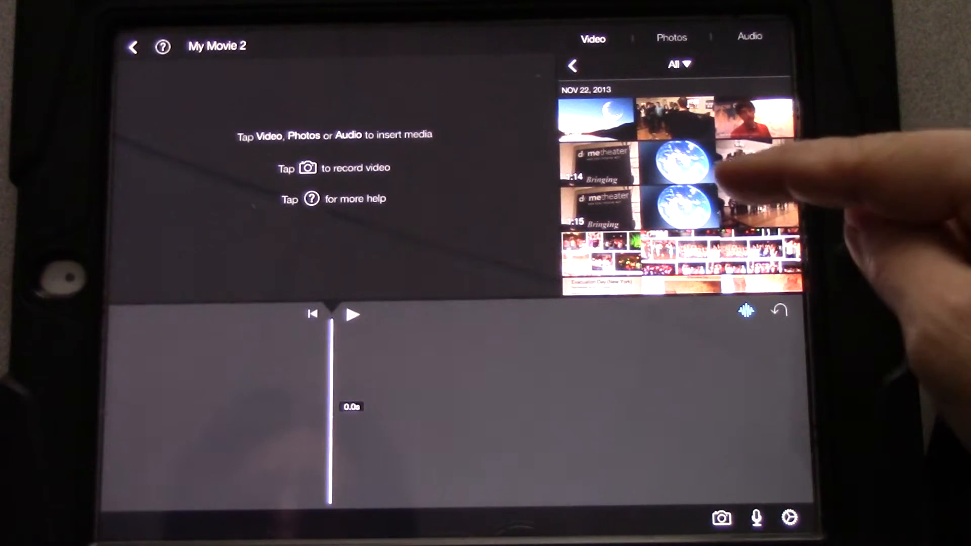
left_click_drag(705, 250, 706, 122)
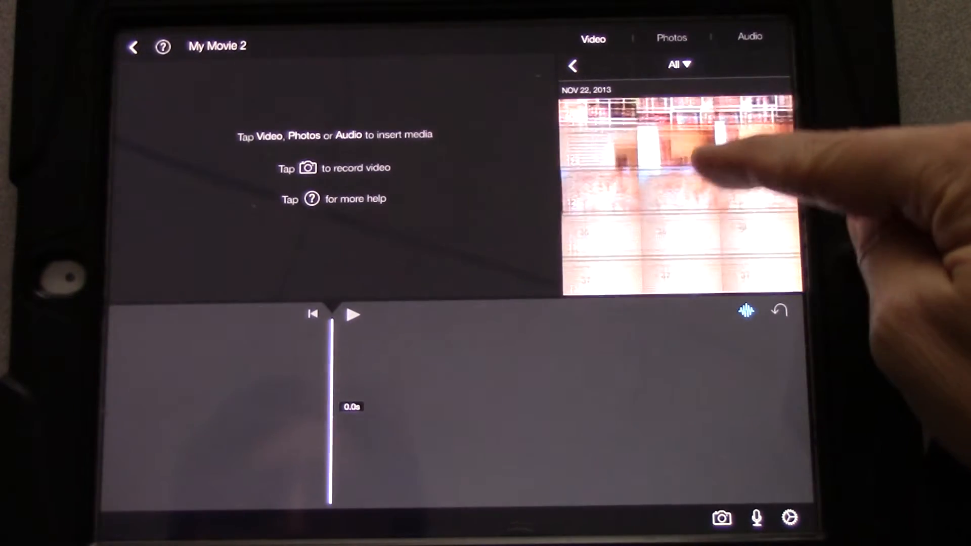
- Add the blond student's interview clip from the Video browser to the timeline
left_click_drag(705, 250, 706, 122)
left_click_drag(705, 244, 706, 122)
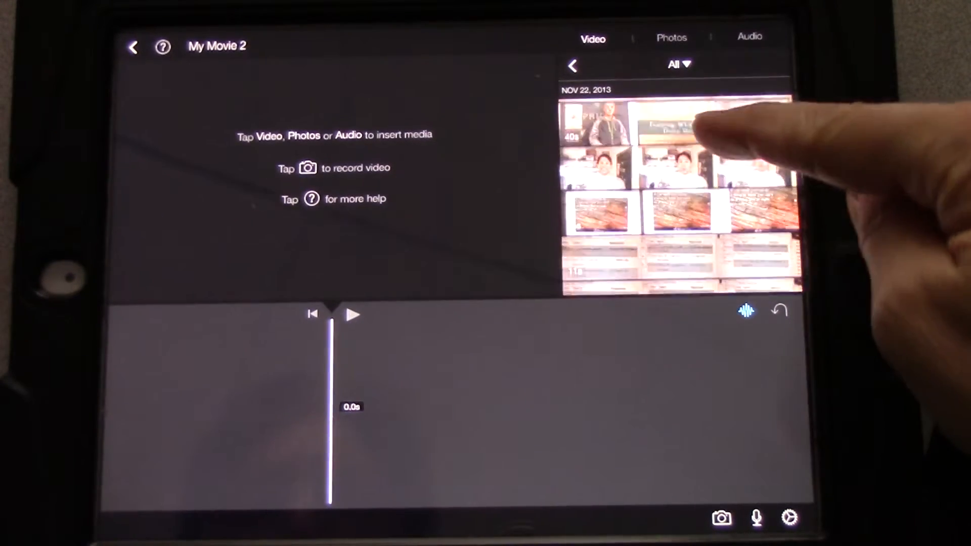
left_click_drag(705, 250, 706, 129)
left_click_drag(706, 243, 705, 129)
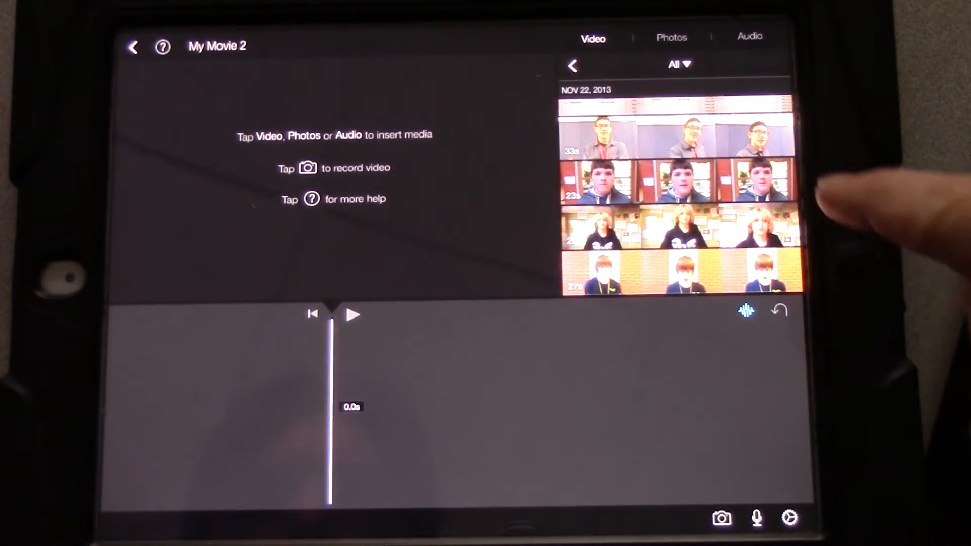
left_click(682, 228)
left_click(683, 228)
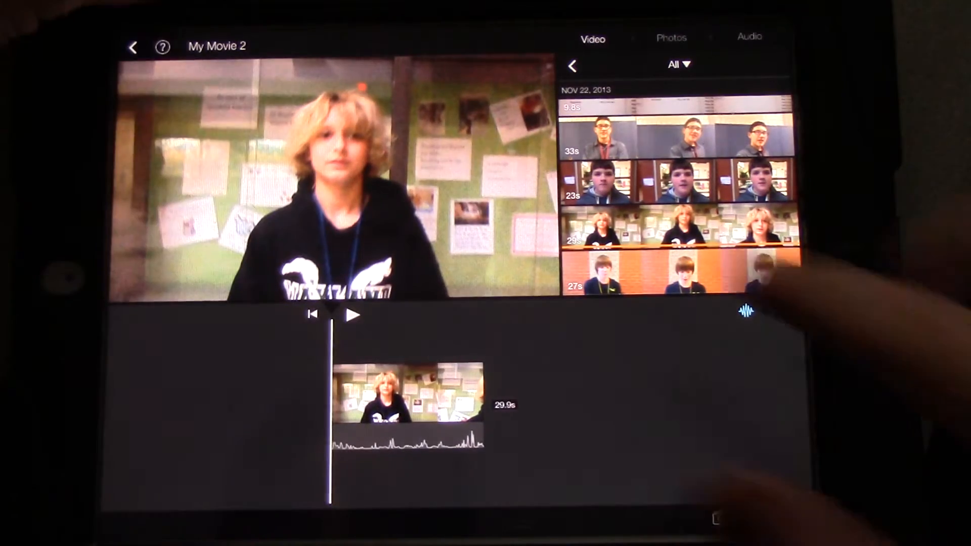
- Preview the added clip, then leave iMovie for the home screen
left_click(353, 315)
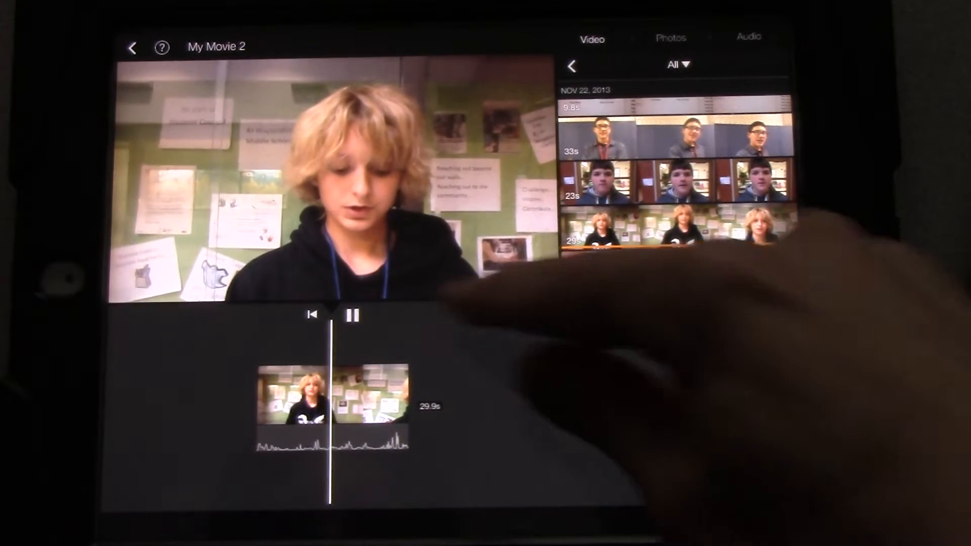
left_click(500, 288)
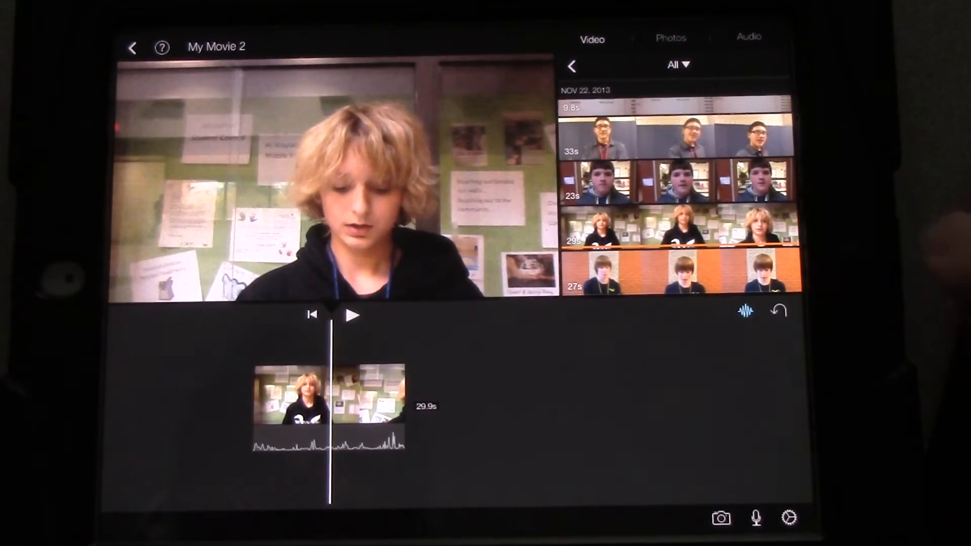
key("Home")
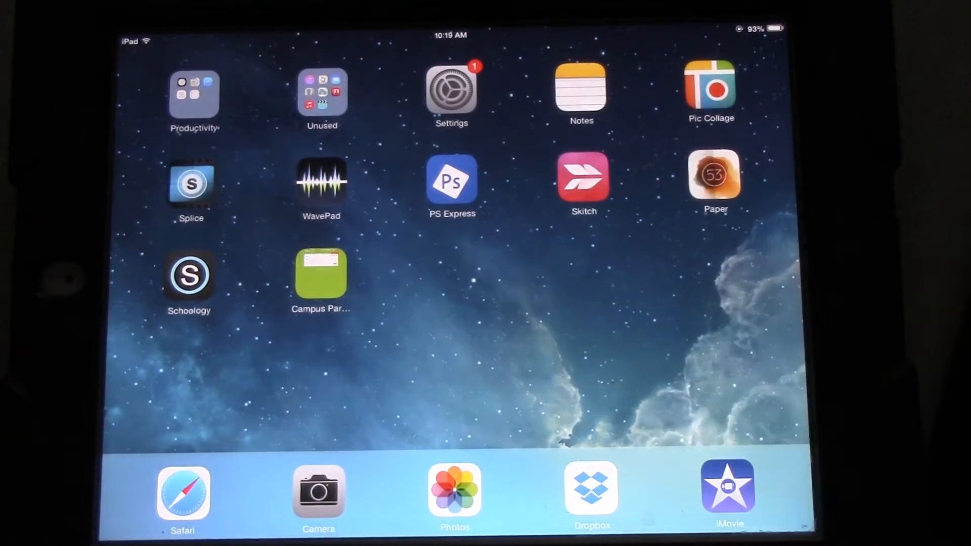
- Launch Safari and go to mrwissner.com
left_click(184, 494)
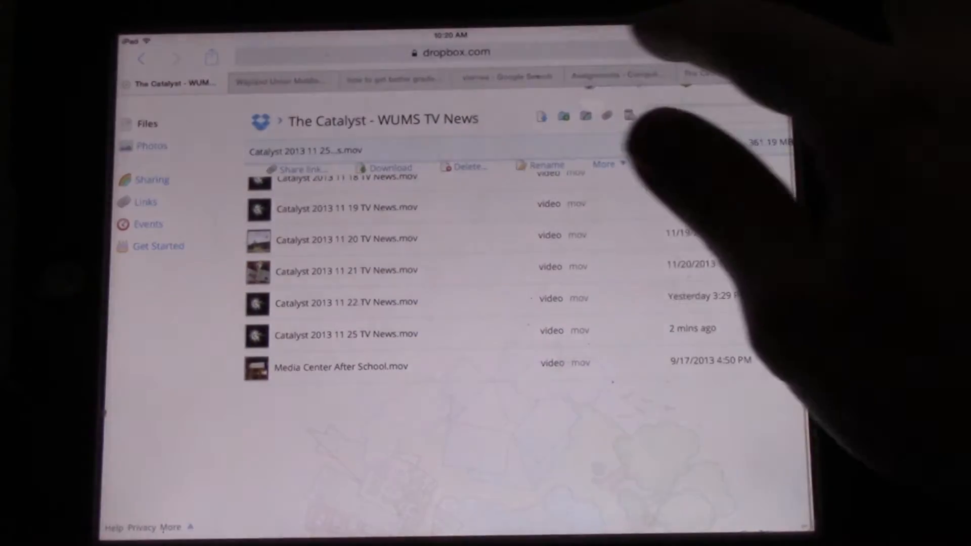
left_click(455, 47)
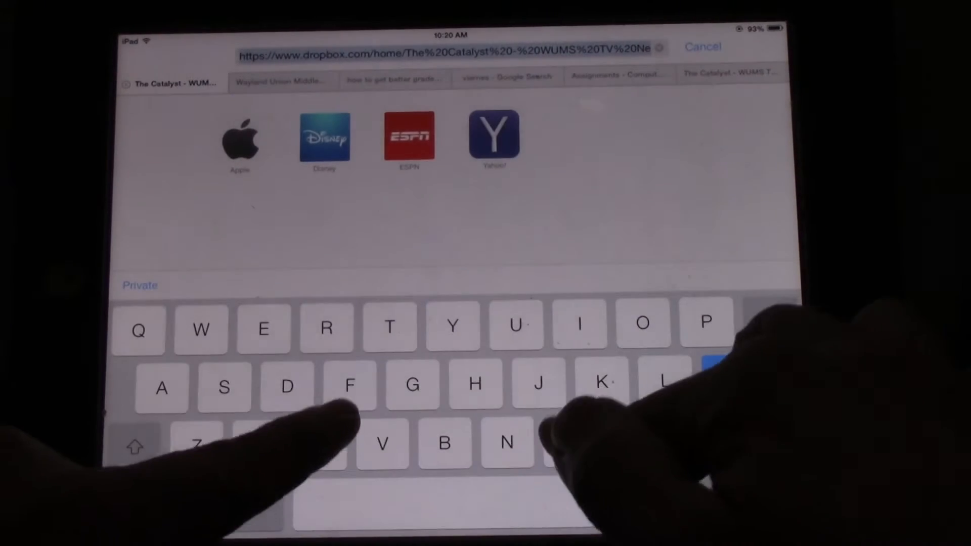
type("mrwissn")
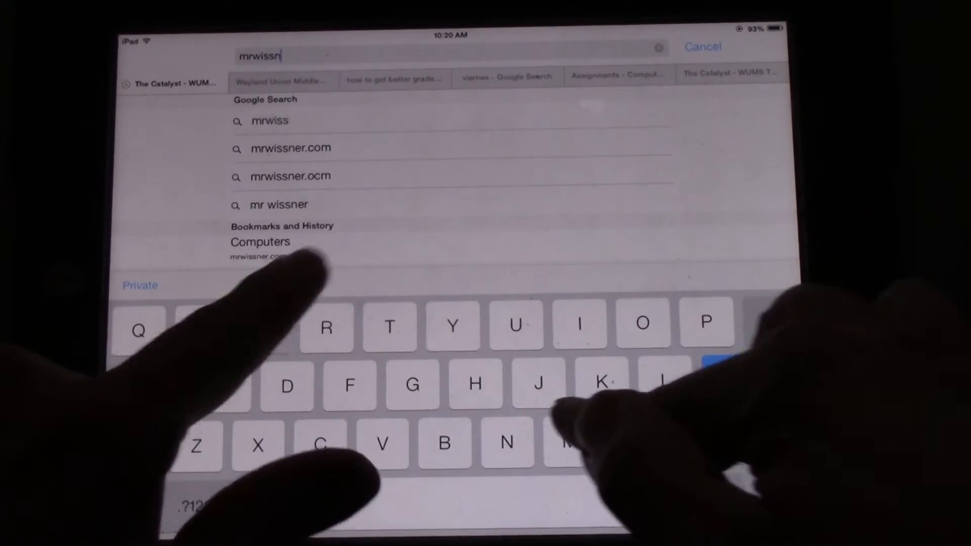
type("er.co")
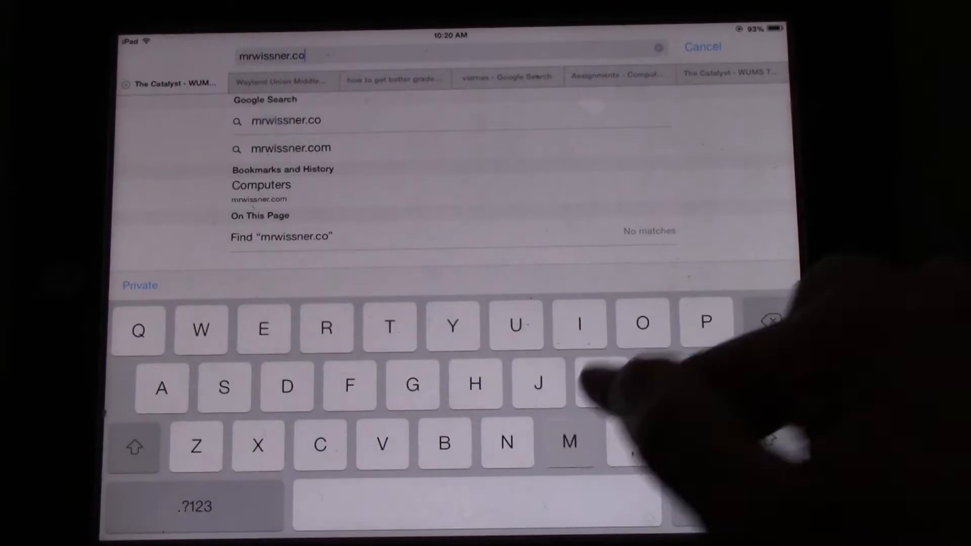
type("m")
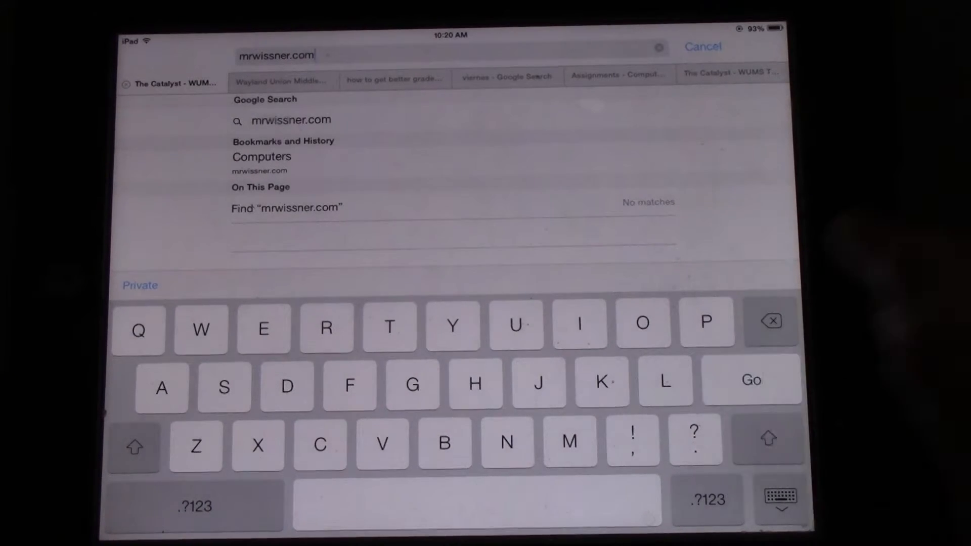
key("Return")
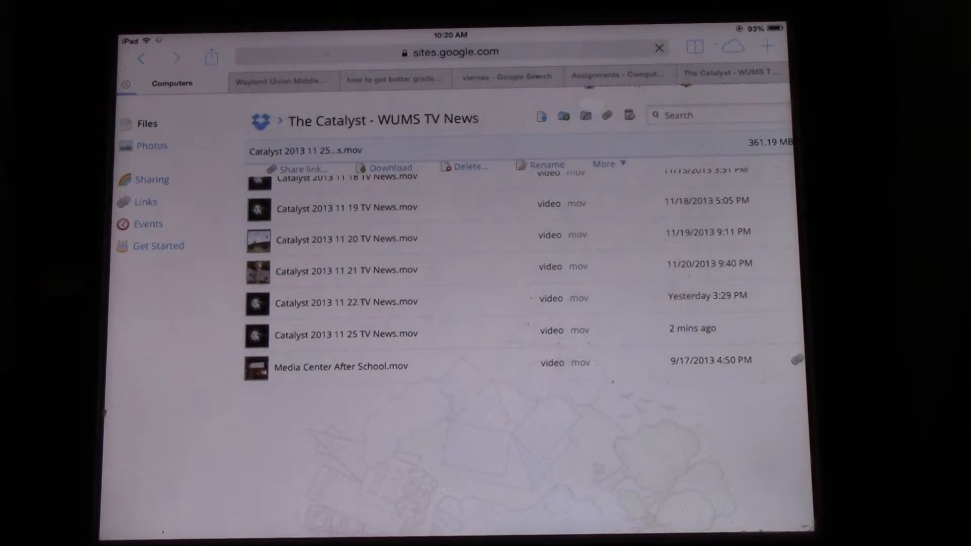
scroll(190, 341, "down", 5)
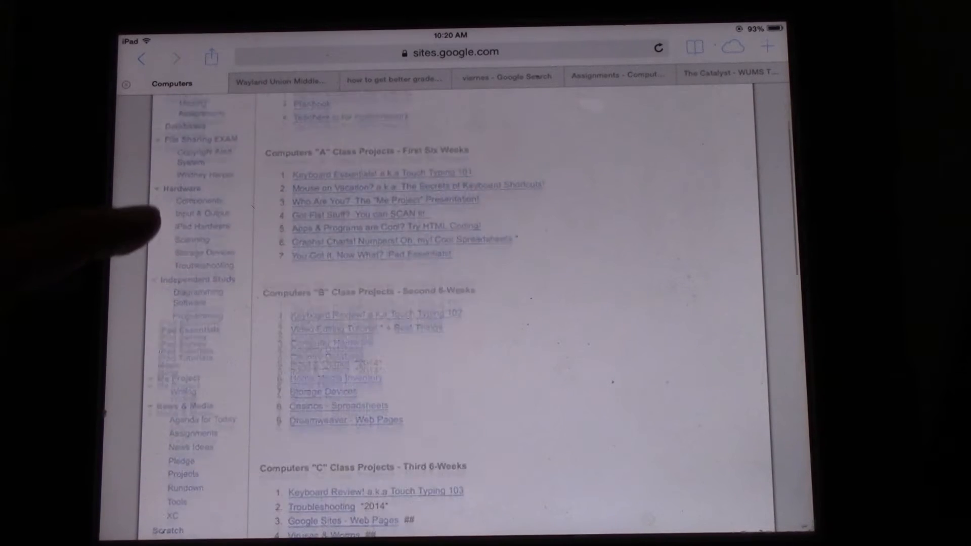
scroll(190, 341, "down", 3)
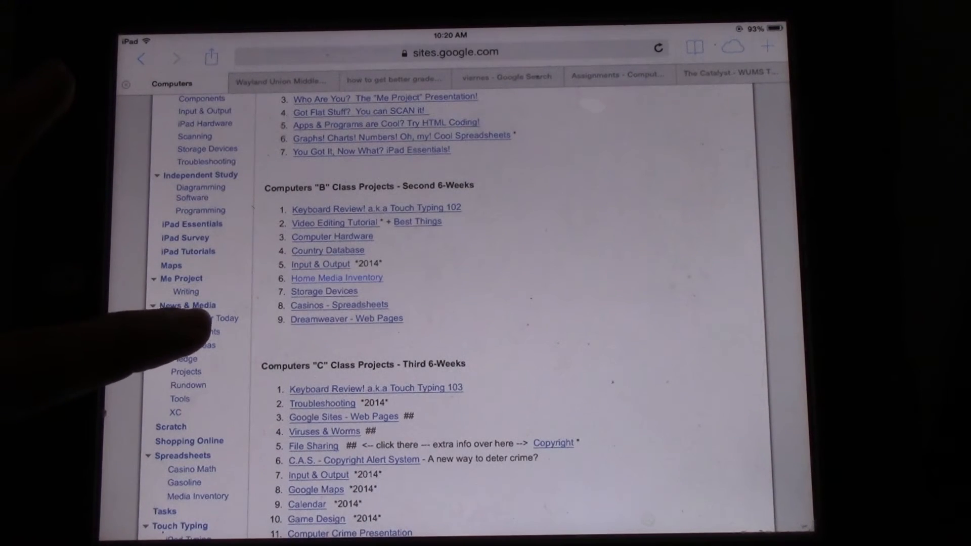
- Open the News & Media Assignments page from the sidebar
left_click(196, 331)
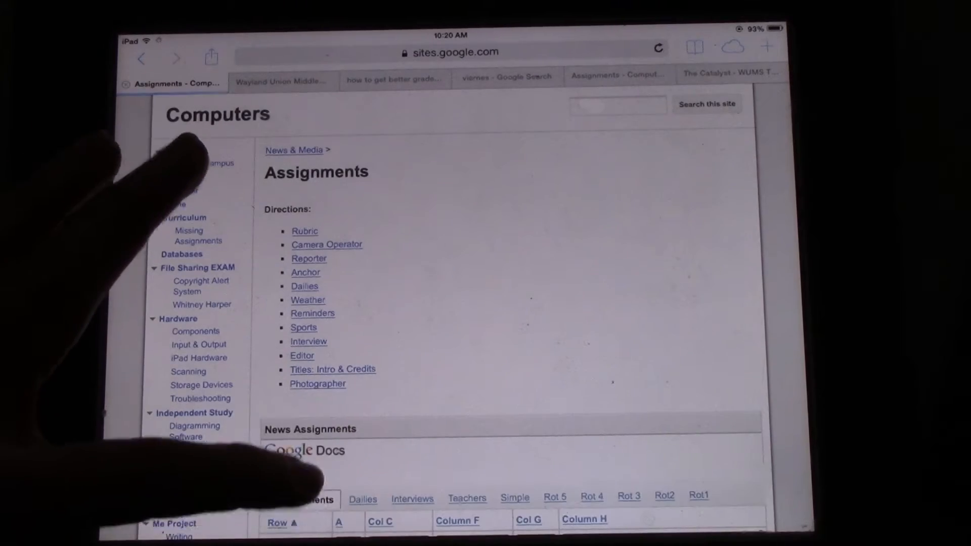
scroll(379, 341, "down", 5)
scroll(379, 342, "down", 5)
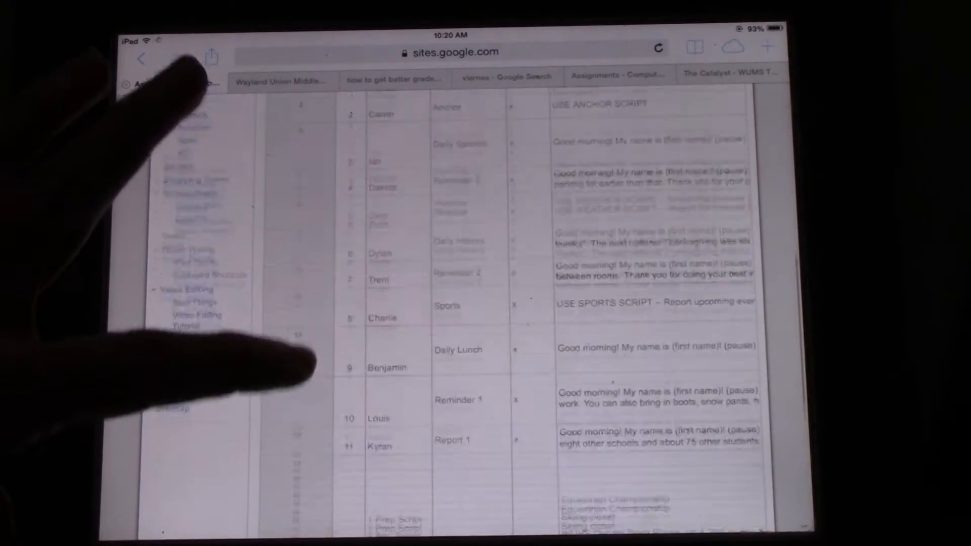
scroll(379, 342, "down", 5)
scroll(379, 342, "down", 5)
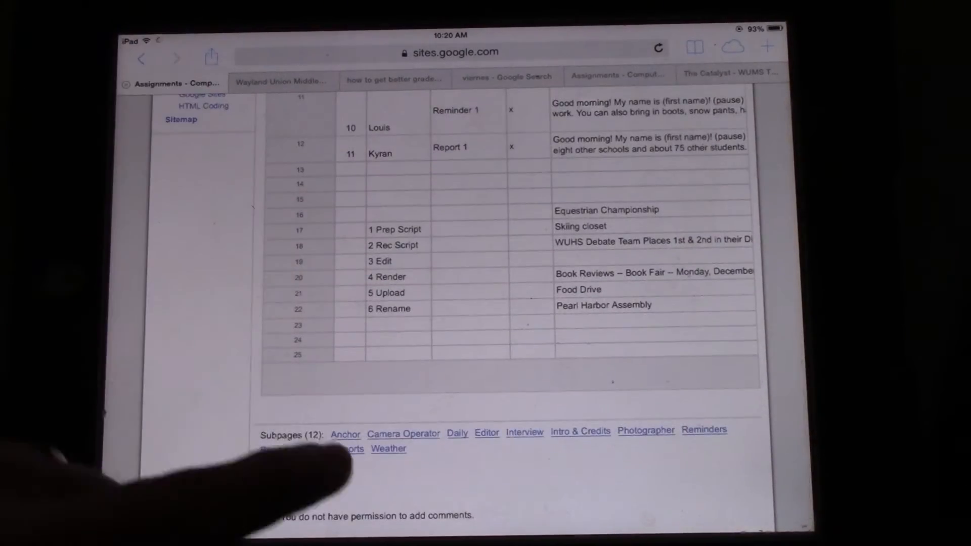
scroll(379, 342, "up", 5)
scroll(380, 341, "up", 5)
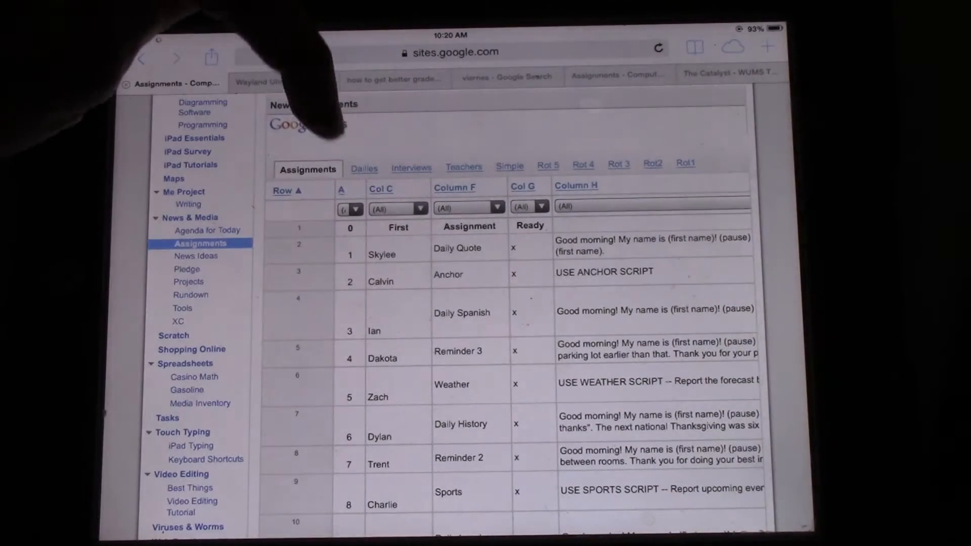
scroll(379, 303, "up", 5)
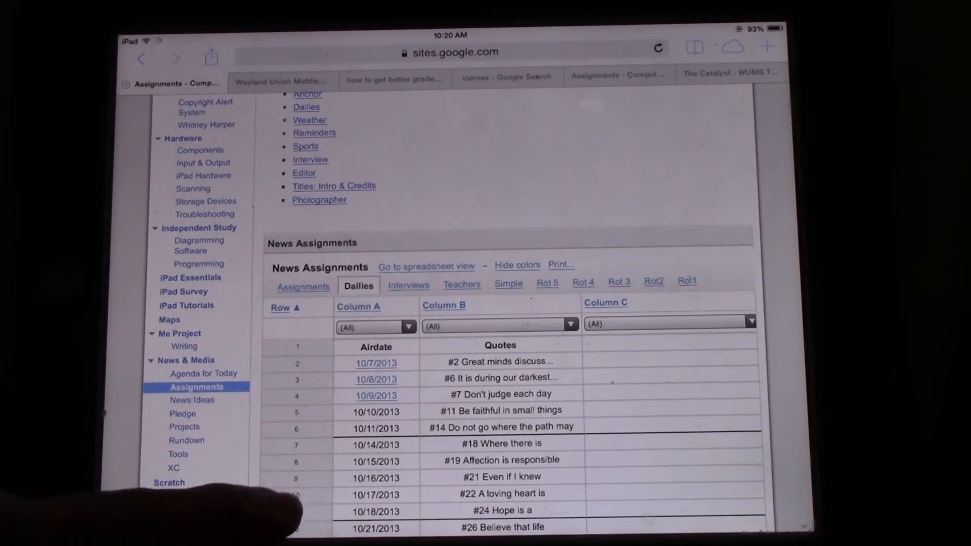
scroll(379, 341, "down", 10)
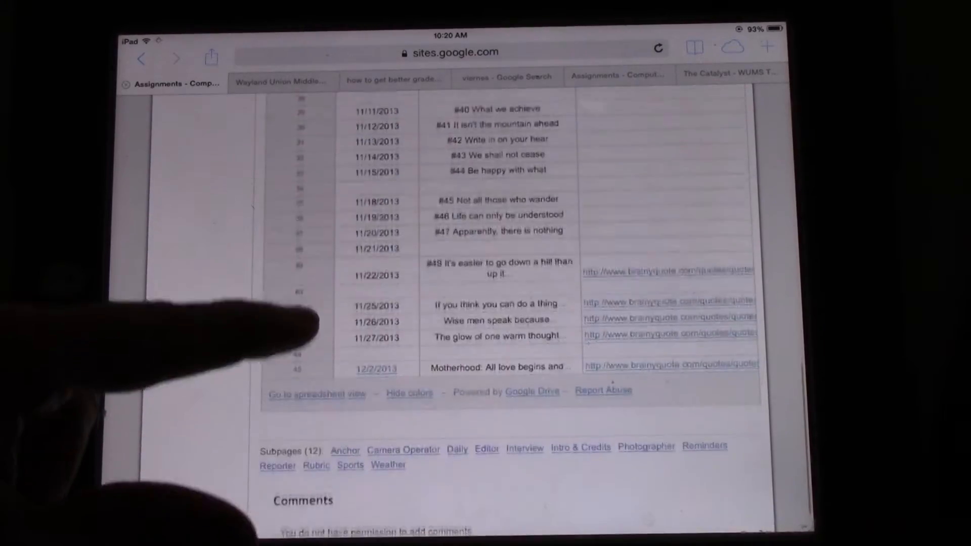
scroll(365, 394, "up", 2)
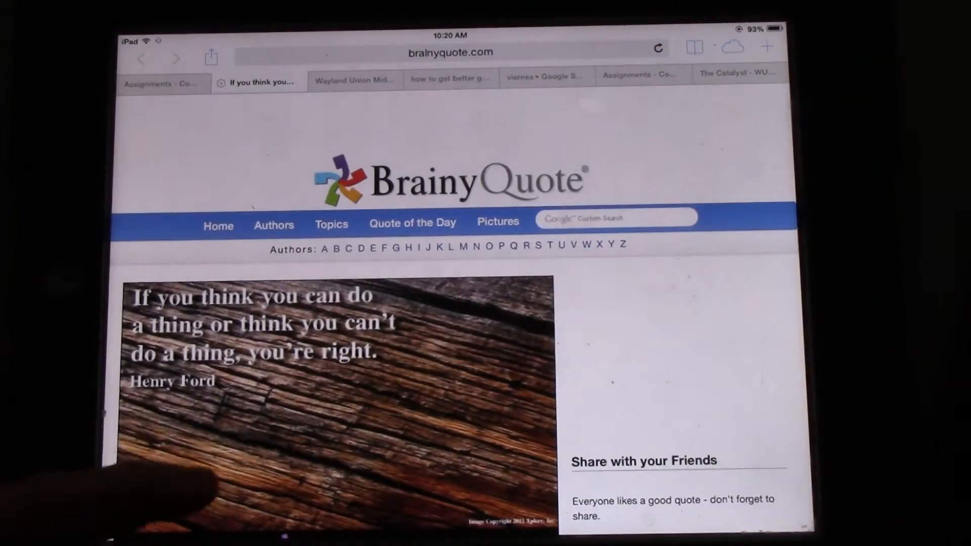
scroll(197, 417, "down", 4)
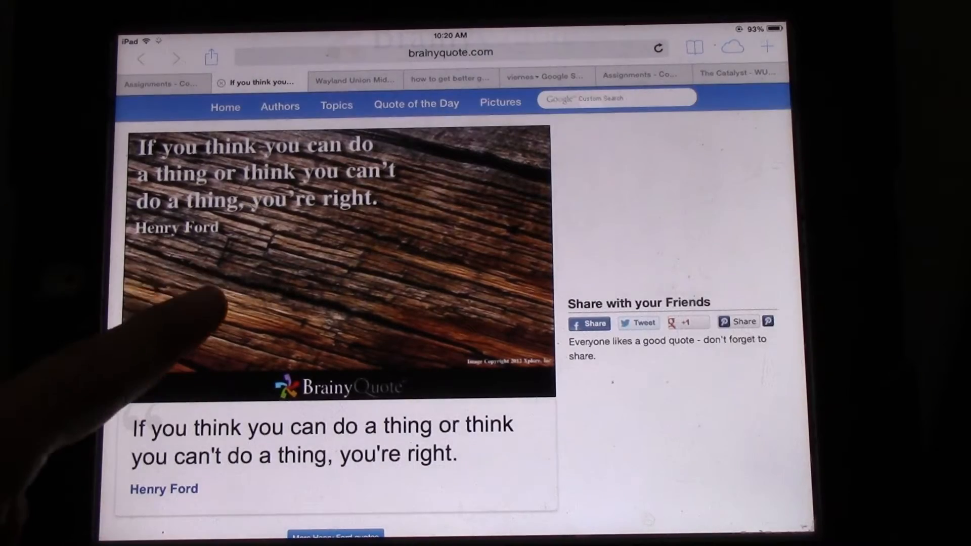
scroll(197, 319, "up", 2)
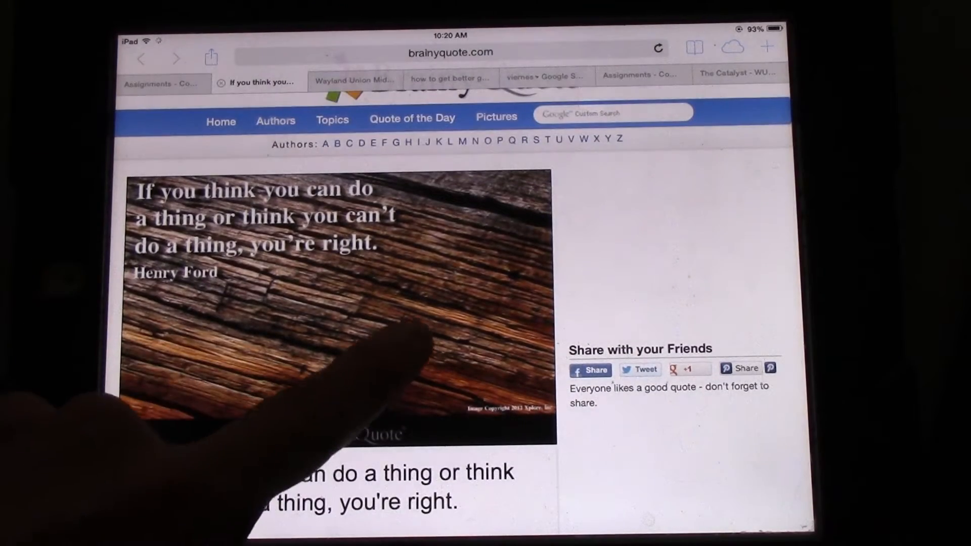
scroll(288, 326, "down", 1)
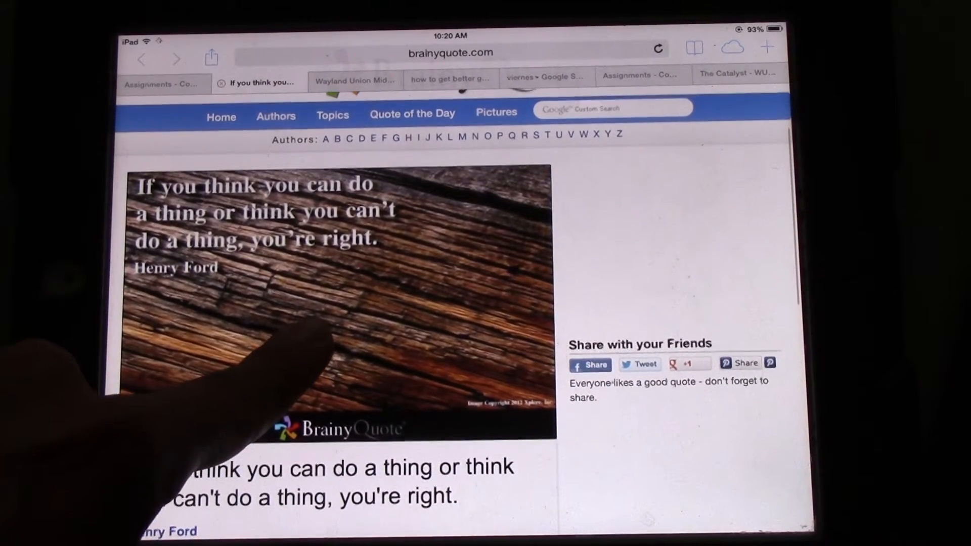
- Save the Henry Ford quote image to Photos and return to the home screen
right_click(304, 341)
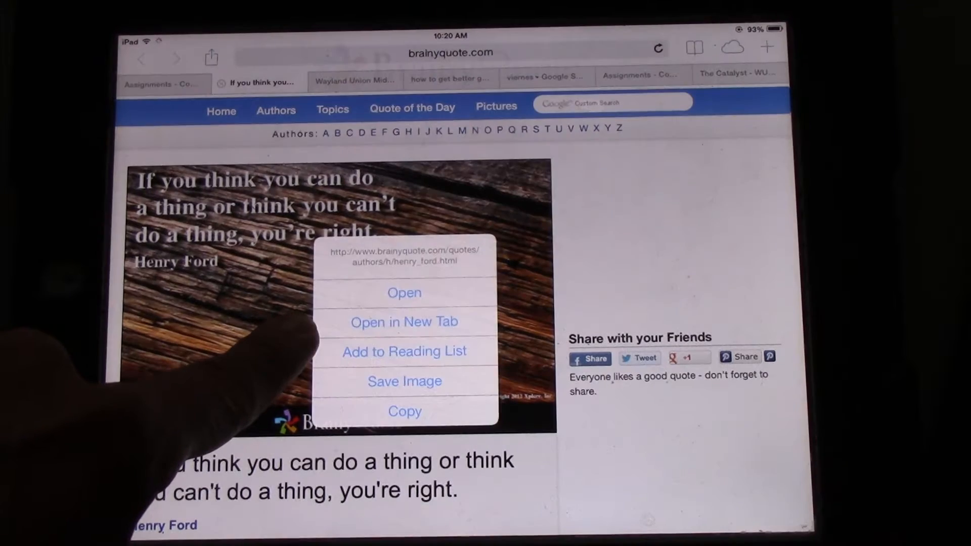
left_click(402, 381)
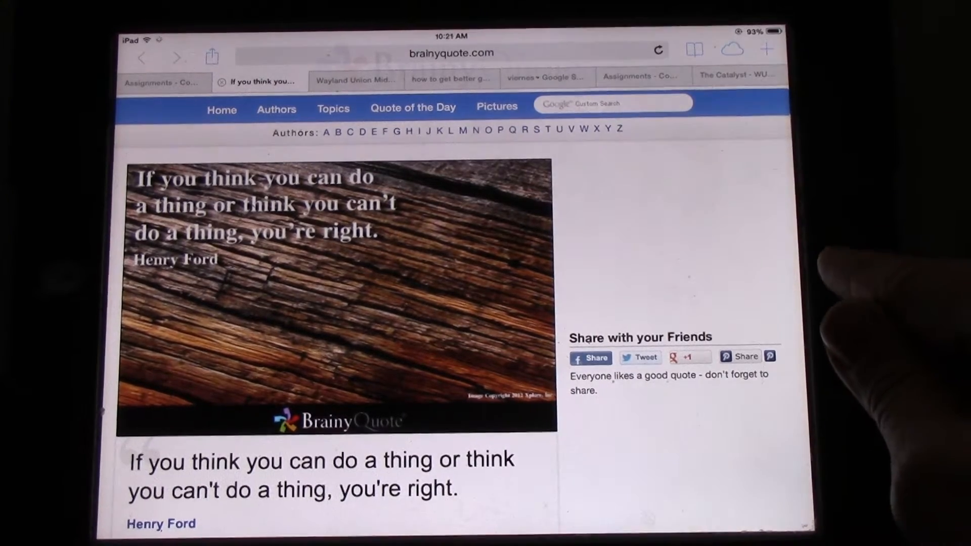
key("super")
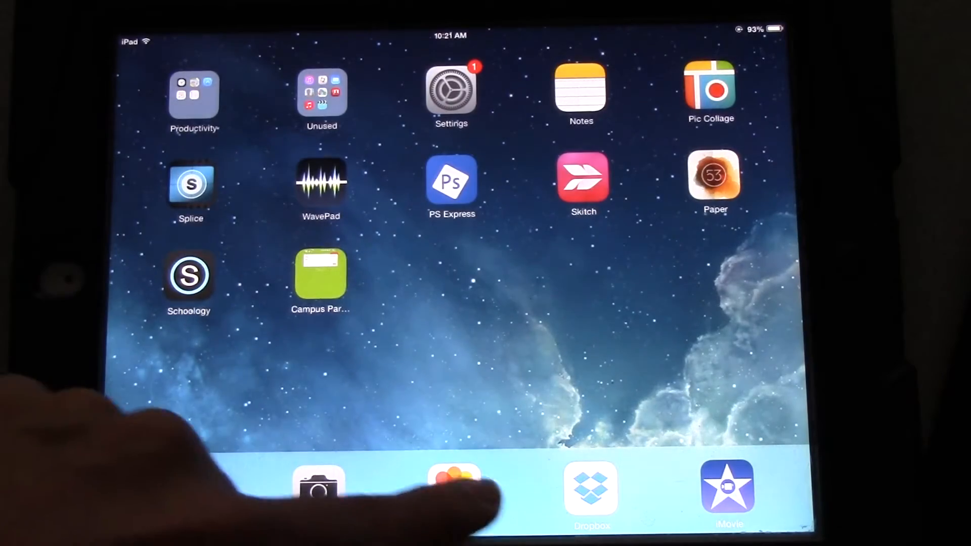
- Reopen iMovie and show the Camera Roll photo album in the browser
left_click(727, 490)
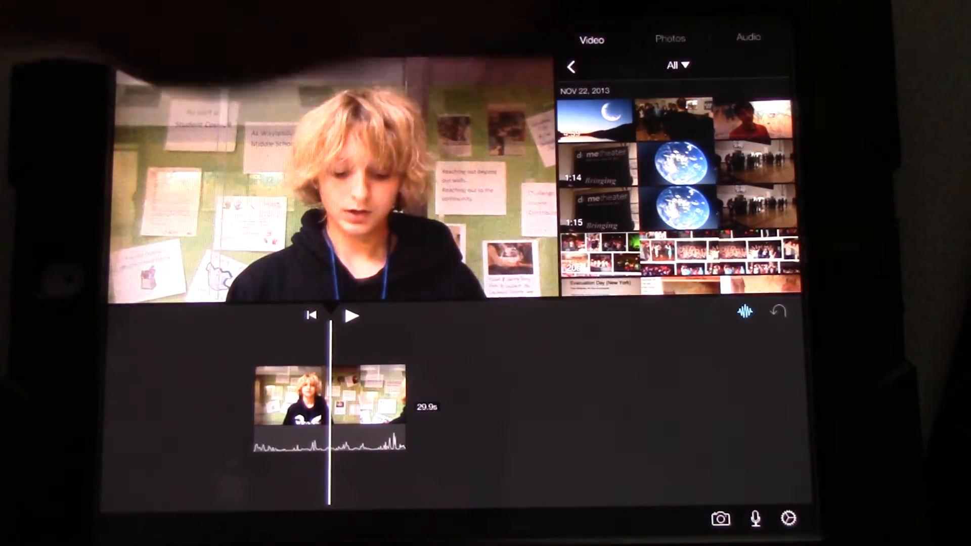
left_click(670, 39)
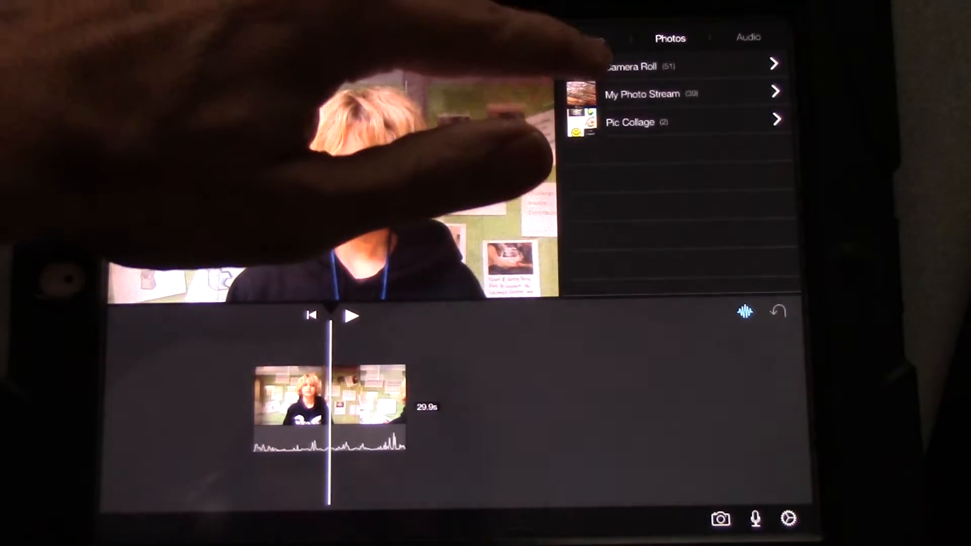
left_click(630, 66)
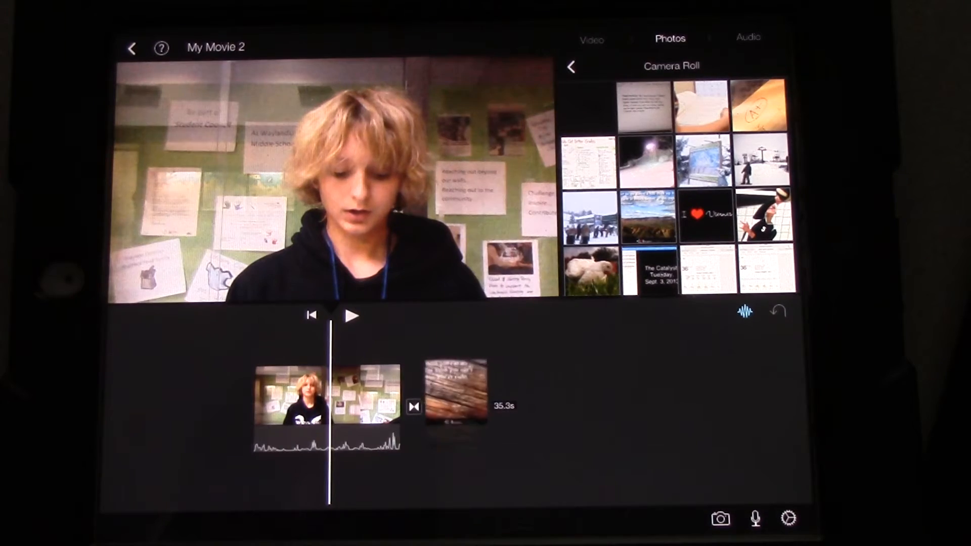
left_click_drag(455, 401, 311, 402)
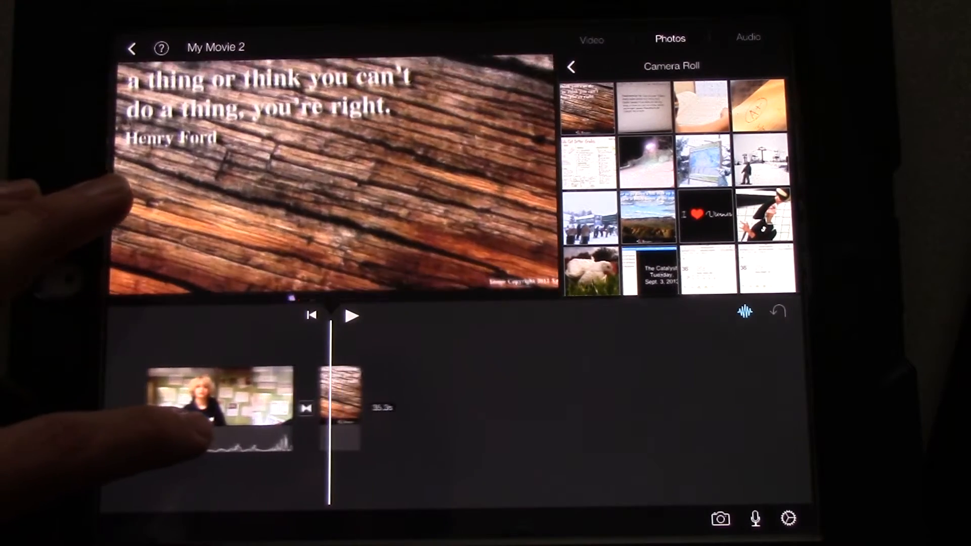
- Remove the wood-quote photo clip from the timeline and play the speaker video from earlier
mouse_move(160, 425)
left_mouse_down()
mouse_move(319, 425)
mouse_move(313, 414)
left_mouse_up()
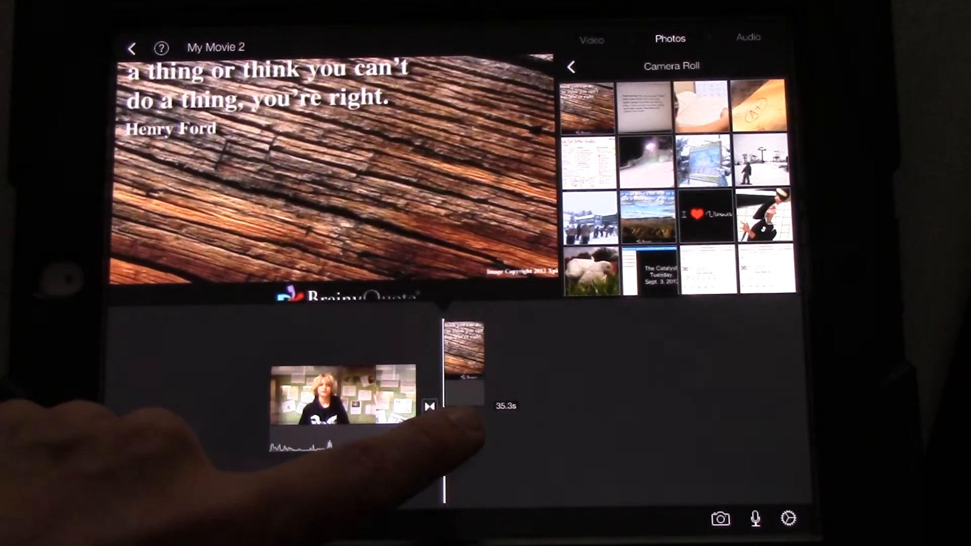
left_click_drag(463, 356, 395, 152)
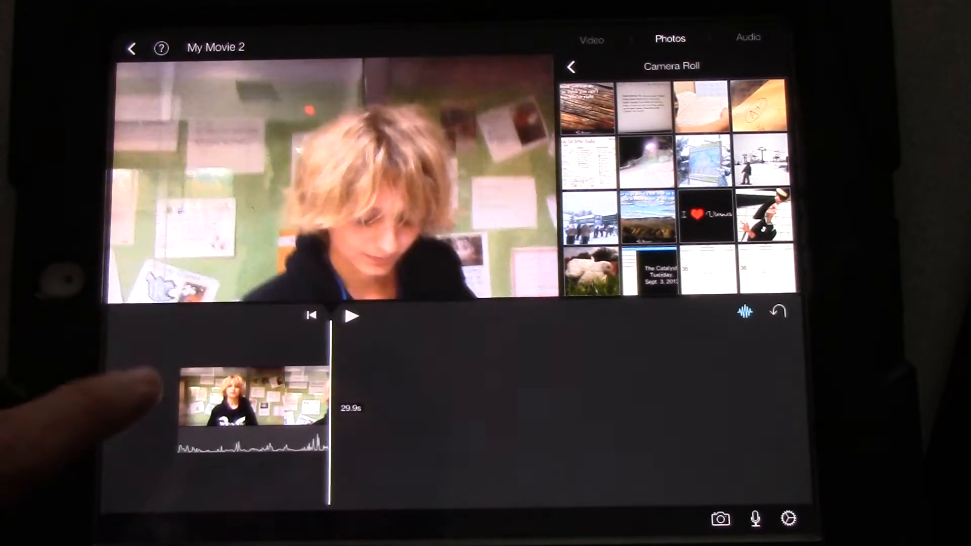
left_click_drag(144, 402, 251, 410)
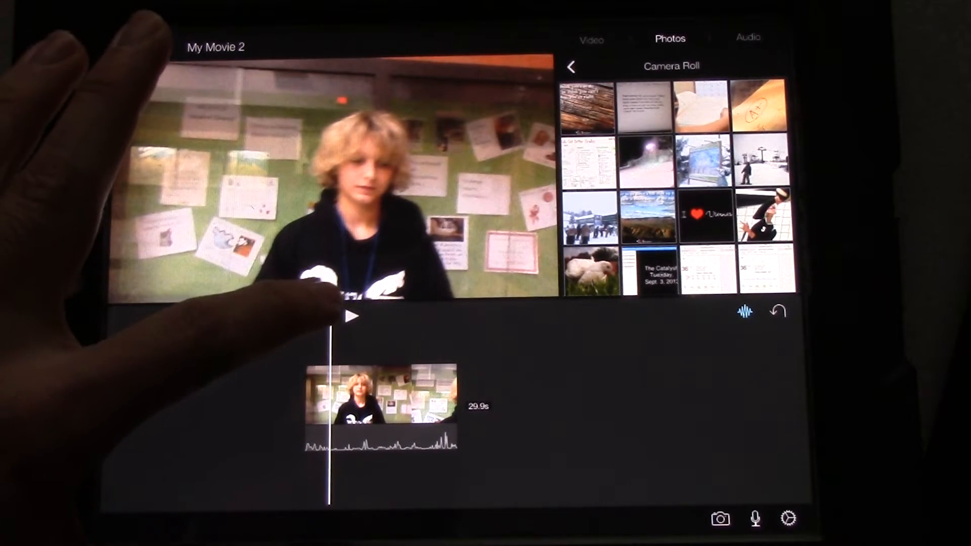
left_click(353, 315)
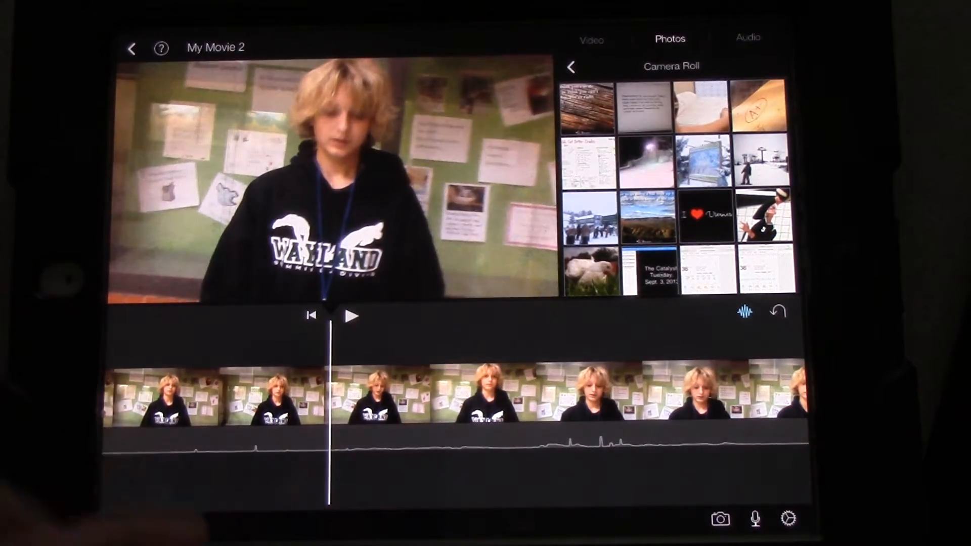
- Find the first cut point and split the speaker clip there
left_click(351, 316)
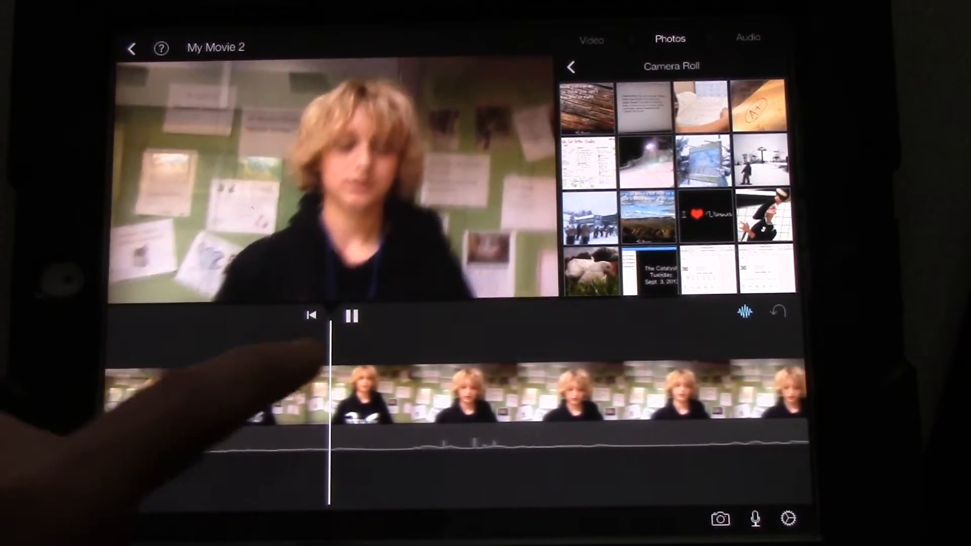
left_click(352, 317)
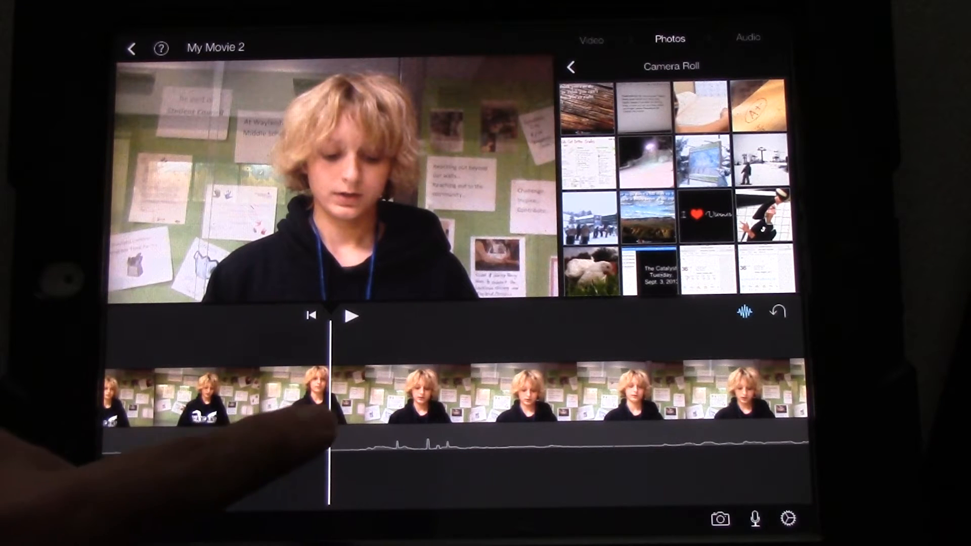
left_click(304, 409)
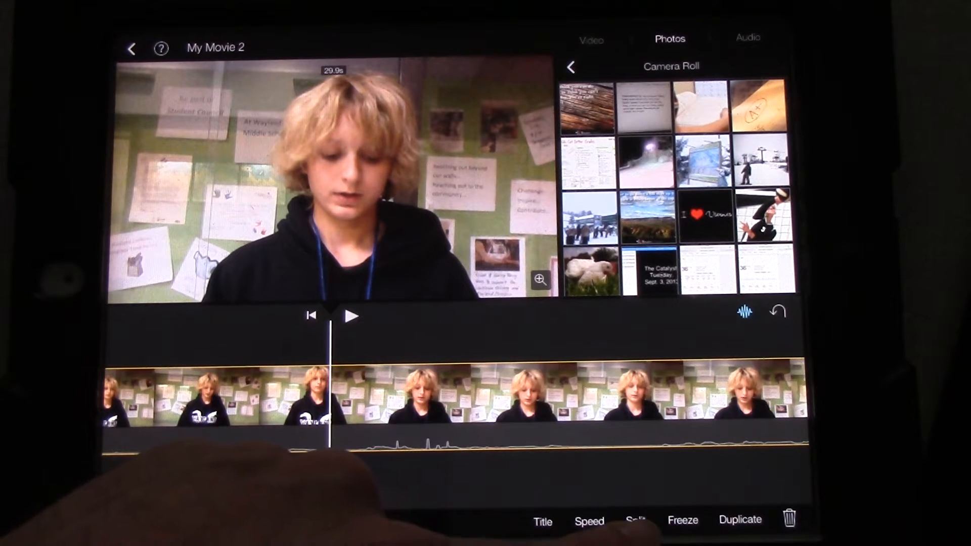
left_click(636, 520)
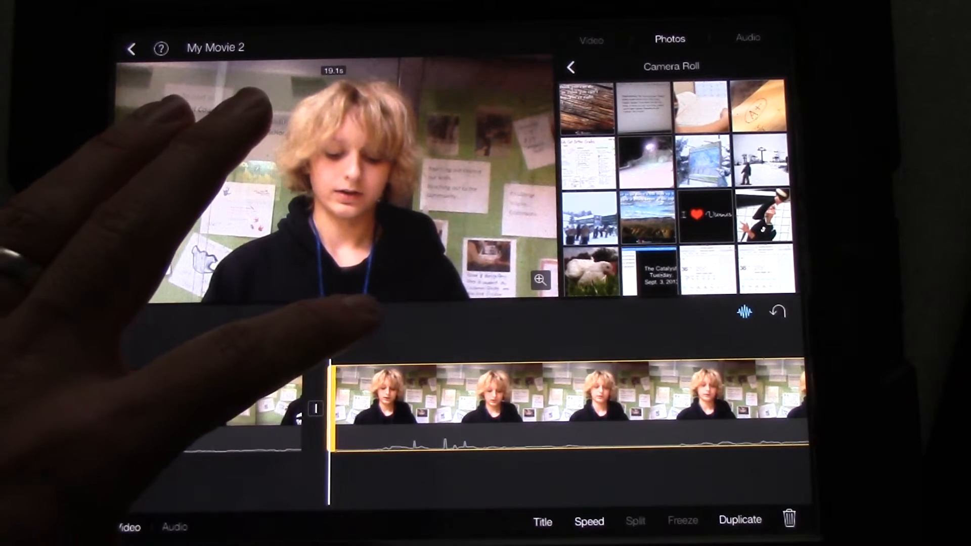
- Play on to a second cut point and split the speaker clip again
left_click(351, 315)
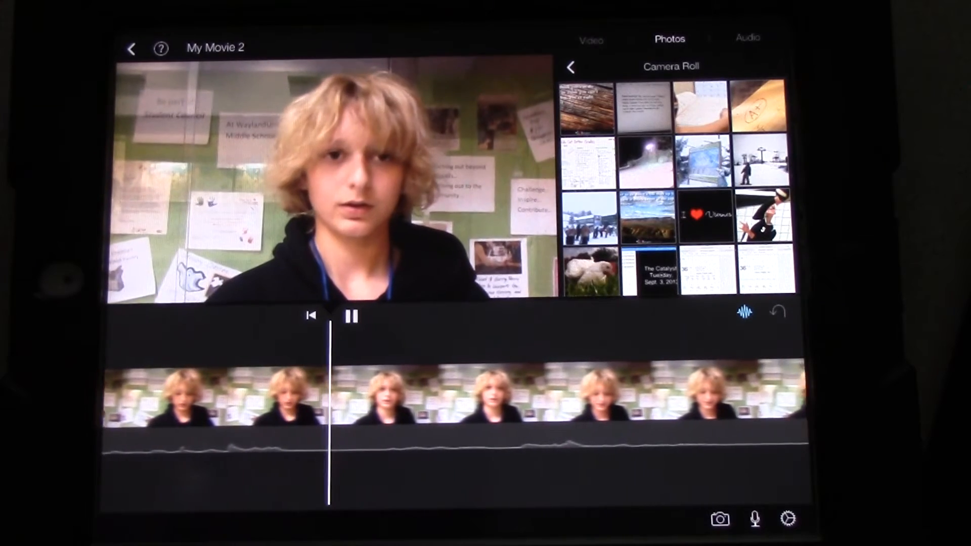
left_click(258, 219)
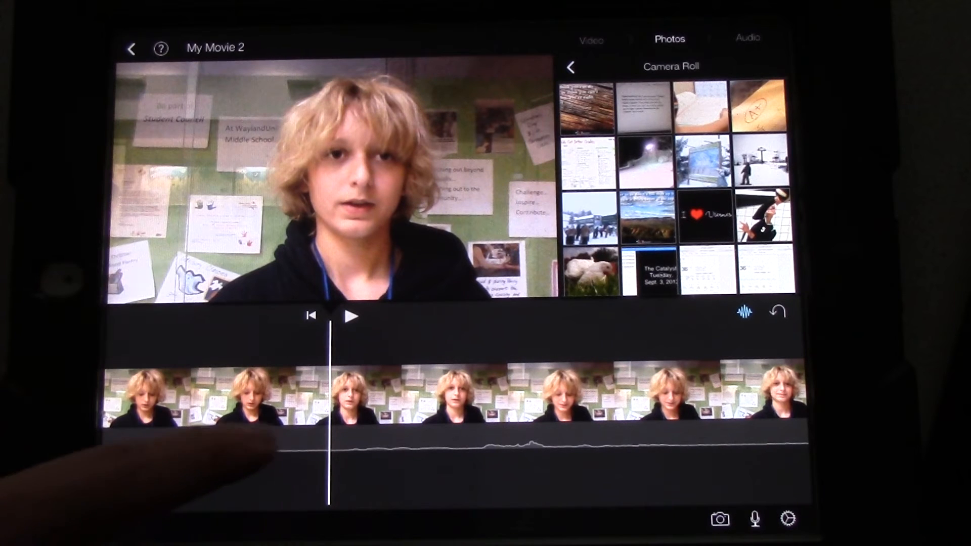
left_click(327, 413)
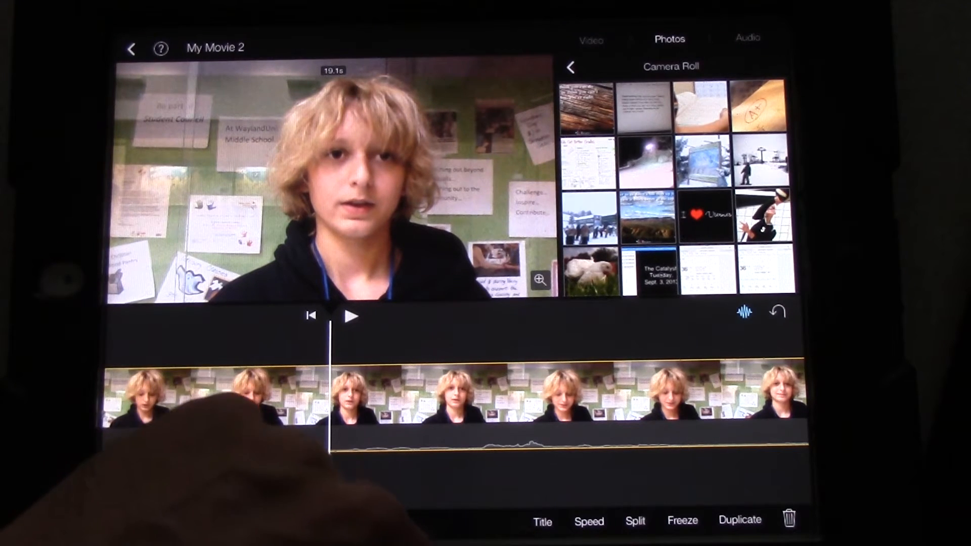
left_click_drag(329, 357, 330, 455)
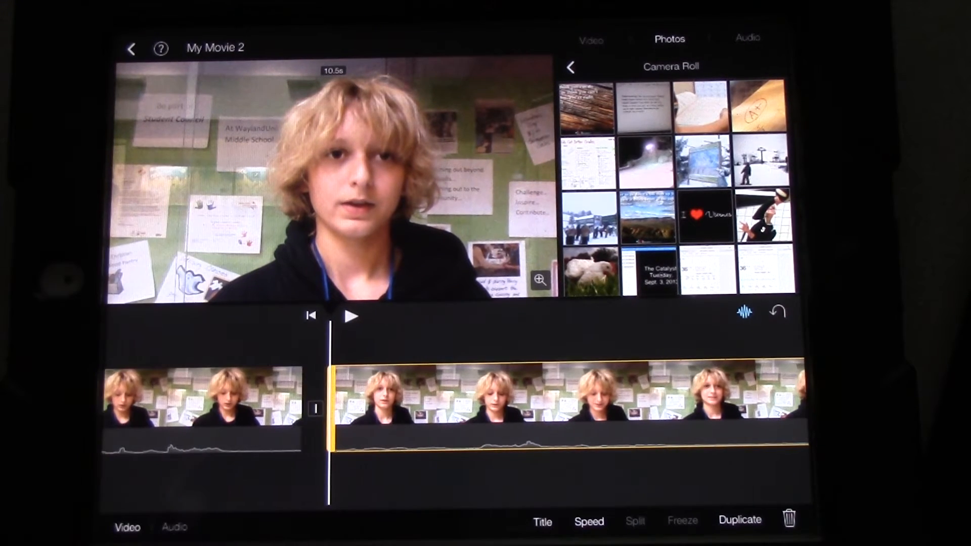
left_click(91, 471)
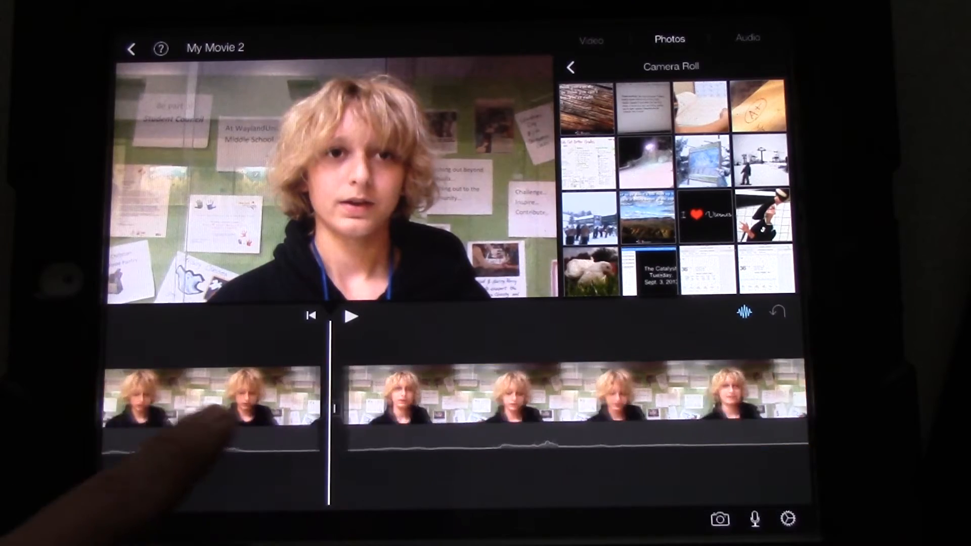
left_click_drag(336, 401, 531, 401)
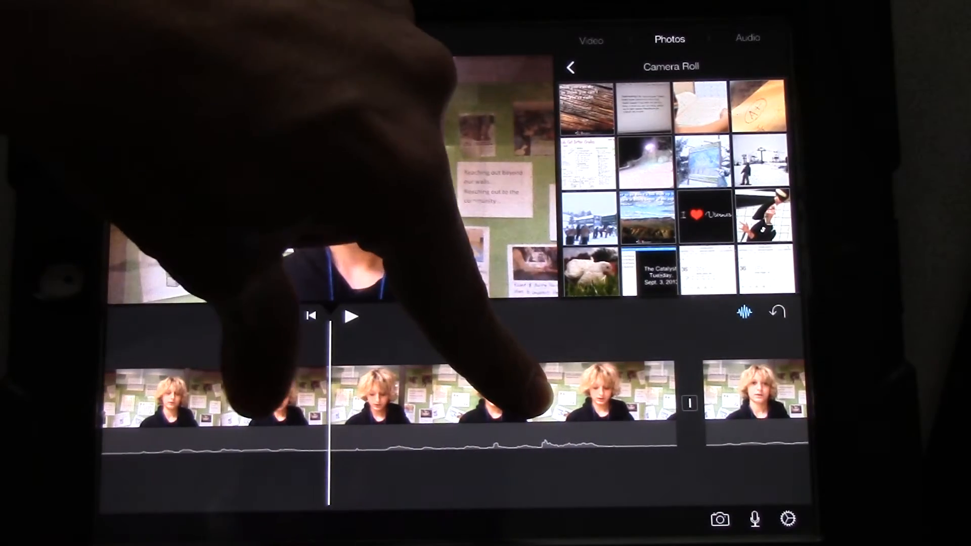
- Scroll the timeline back toward the start of the movie
left_click_drag(592, 409, 357, 425)
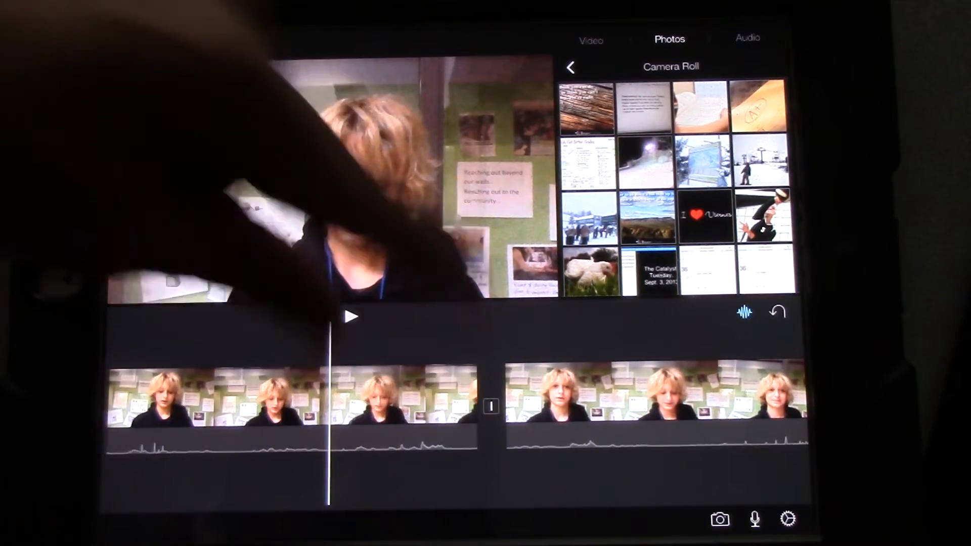
left_click_drag(243, 440, 334, 440)
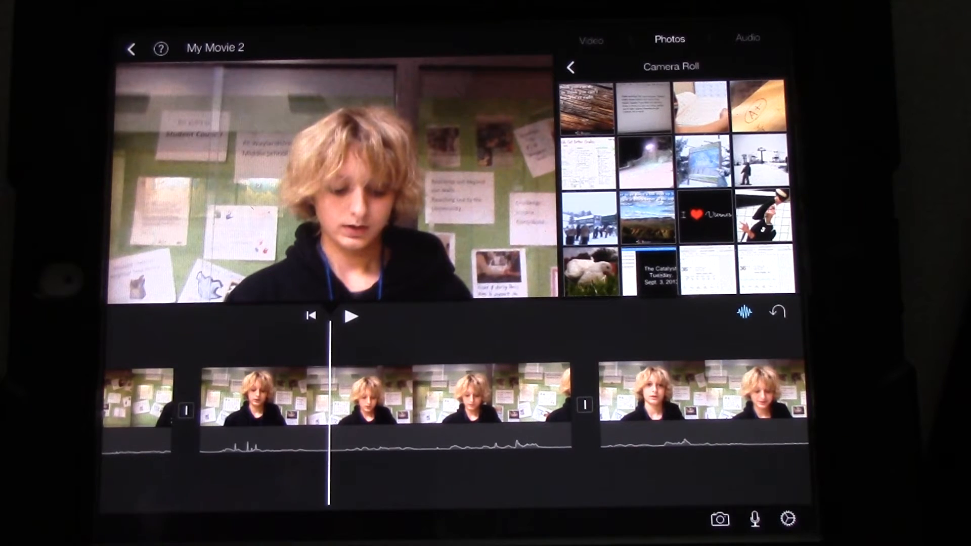
left_click_drag(243, 441, 356, 416)
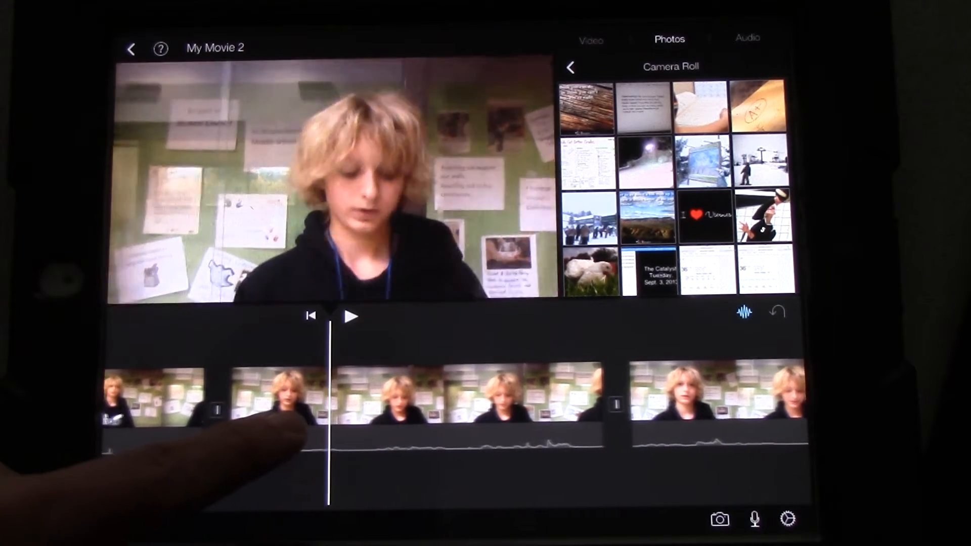
left_click_drag(296, 425, 341, 425)
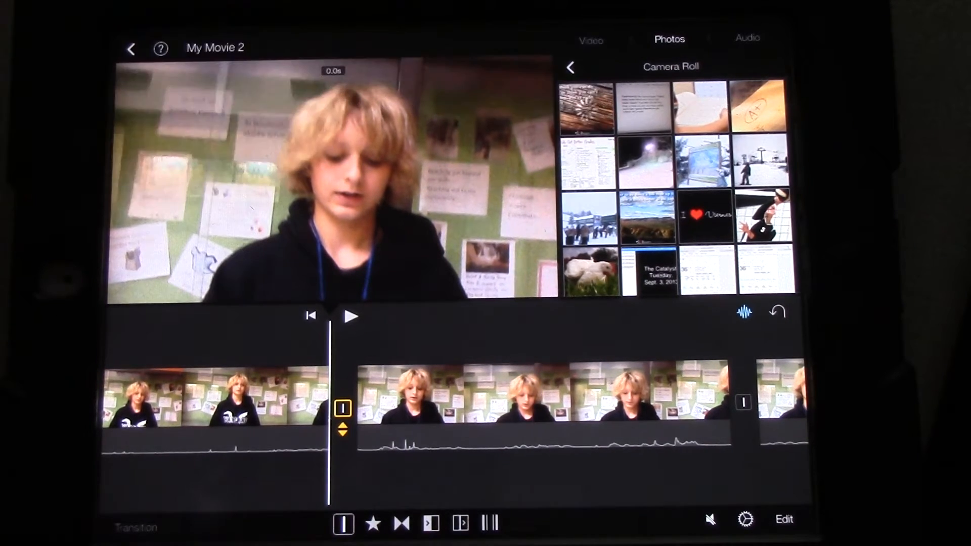
- Place the wood-quote photo at the start of the movie and select it
left_click_drag(586, 107, 432, 175)
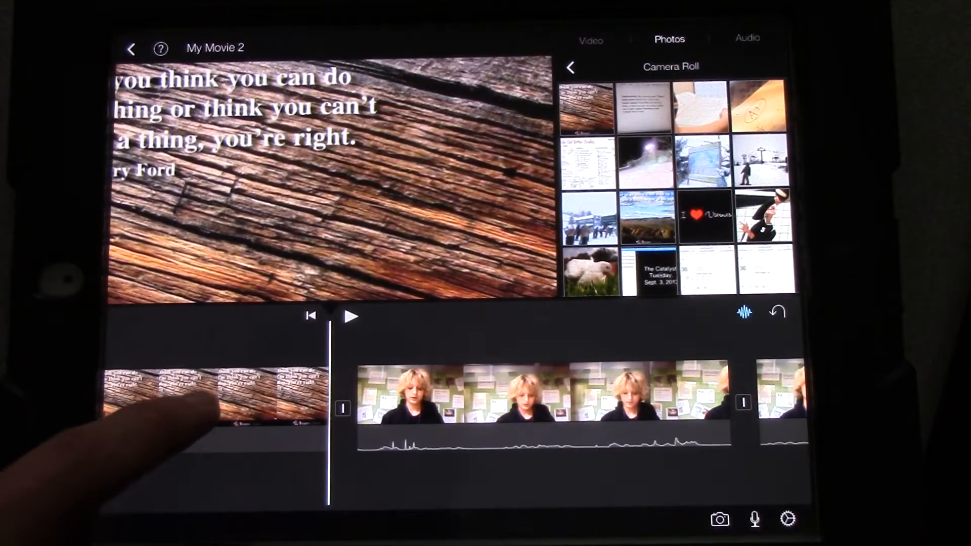
left_click(205, 402)
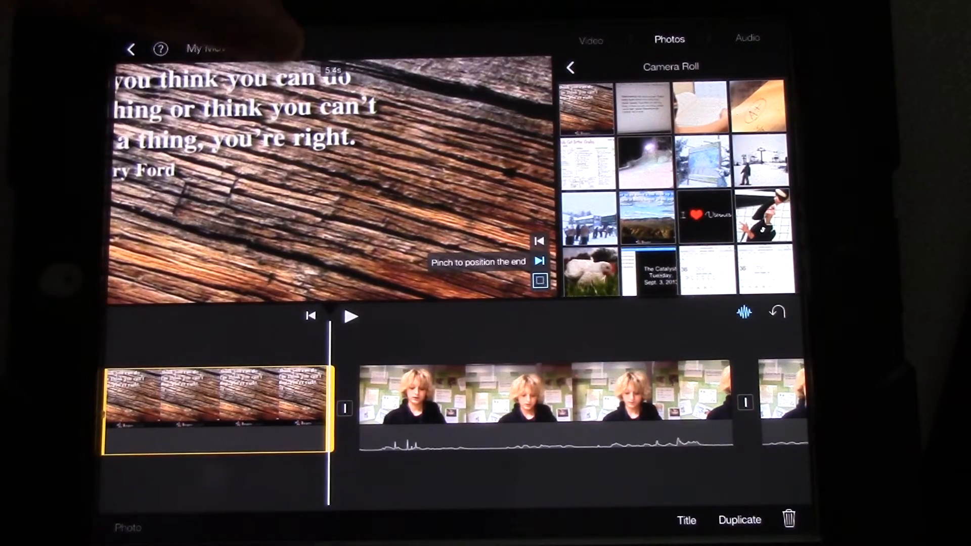
left_click(523, 398)
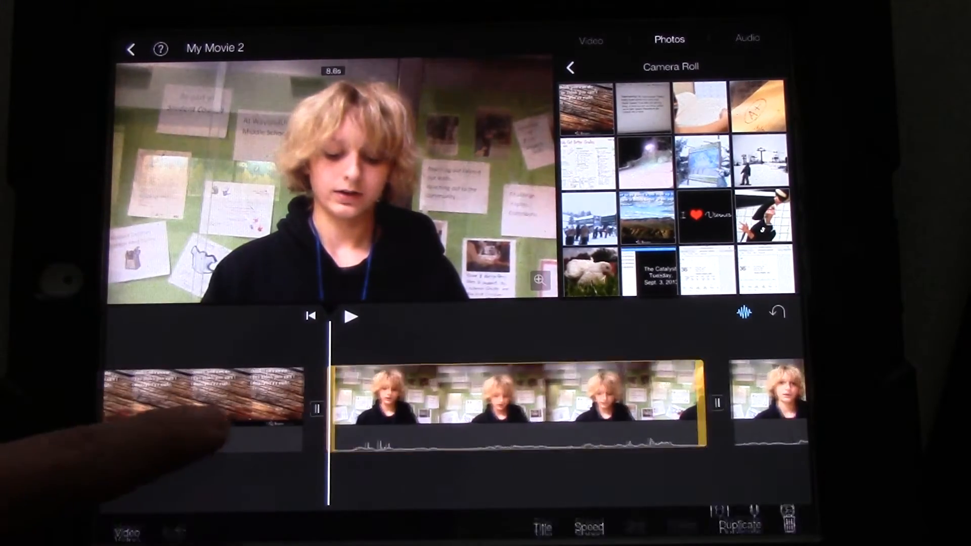
mouse_move(228, 402)
left_mouse_down()
mouse_move(350, 410)
mouse_move(342, 402)
left_mouse_up()
left_click(357, 395)
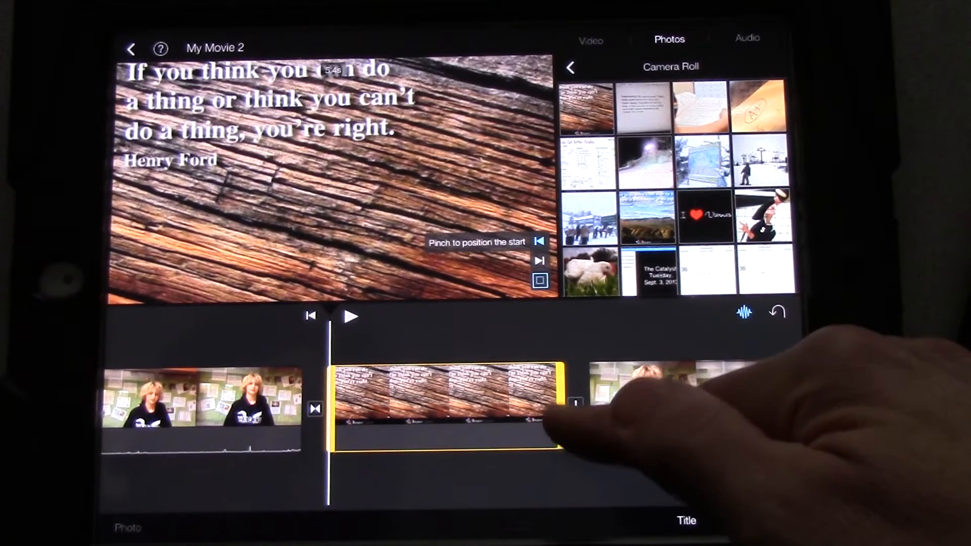
- Set the Ken Burns end to a tighter view and lengthen the photo clip to about 9 seconds
left_click(550, 436)
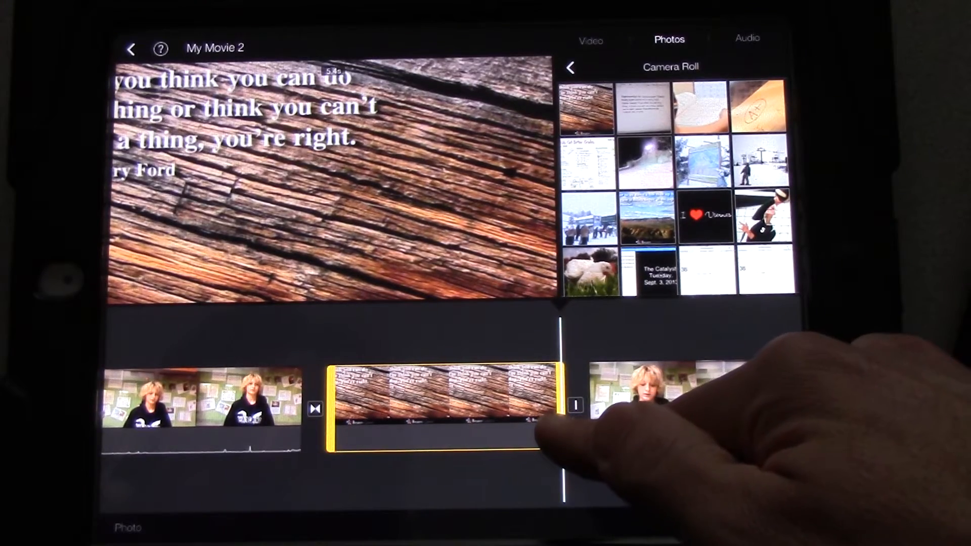
left_click_drag(562, 410, 714, 410)
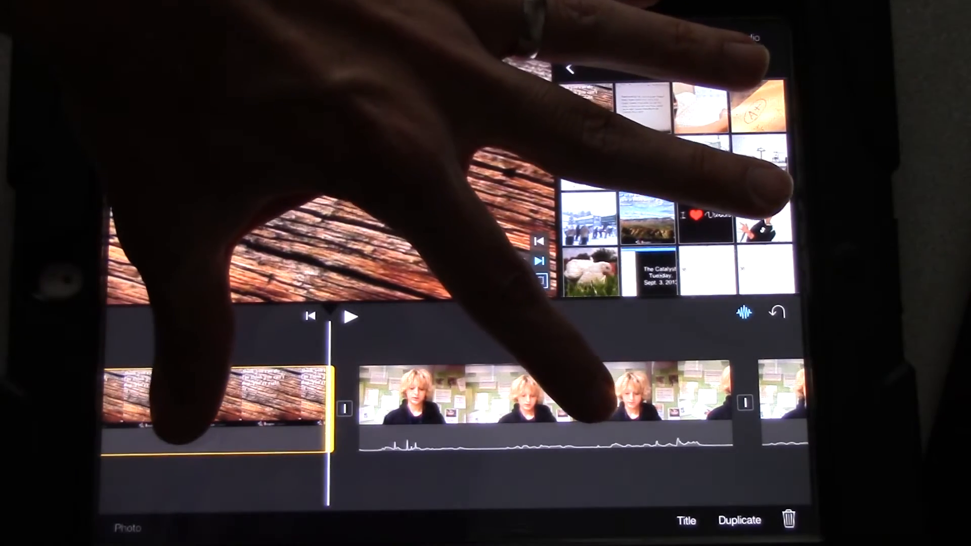
- Trim the end of the student clip that follows the quote photo
left_click_drag(728, 402, 603, 402)
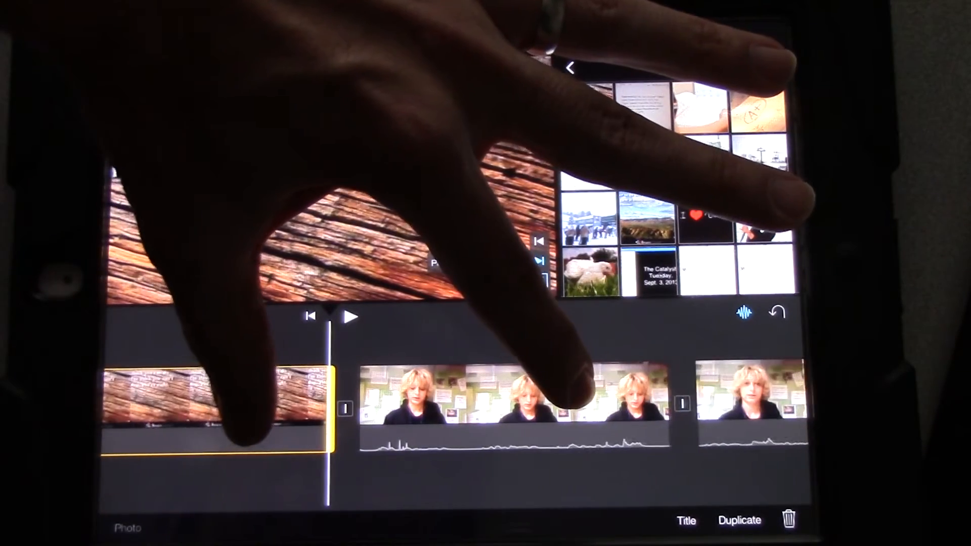
left_click_drag(531, 395, 645, 395)
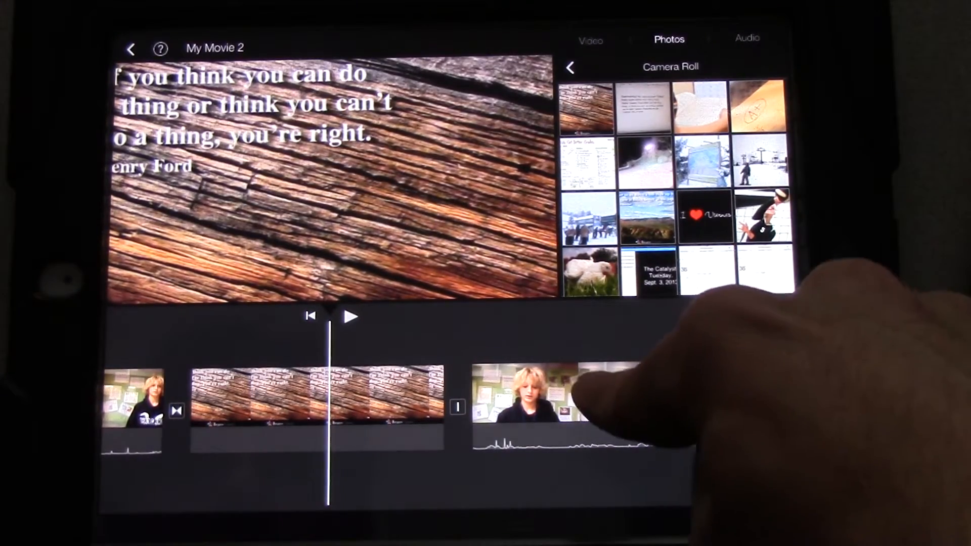
left_click(577, 402)
left_click_drag(577, 402, 440, 402)
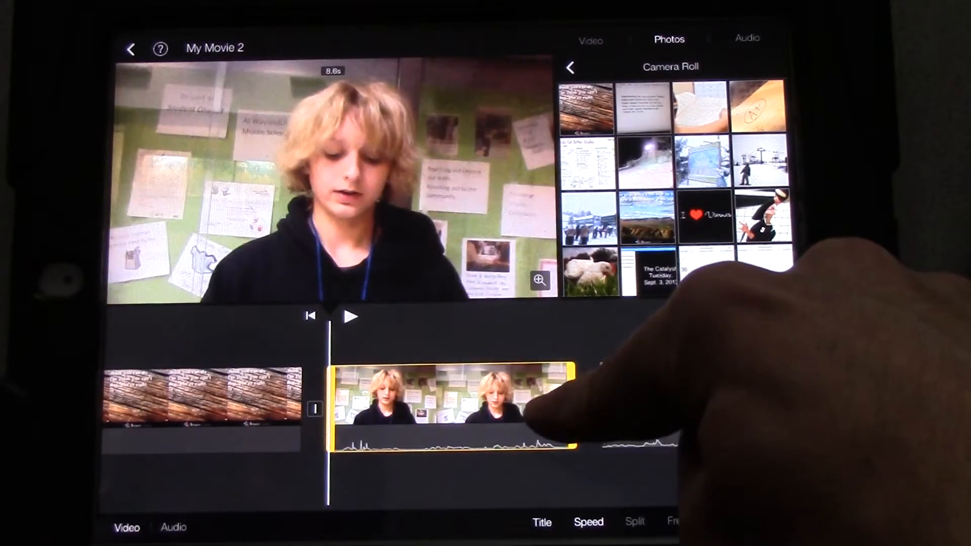
left_click_drag(562, 463, 682, 463)
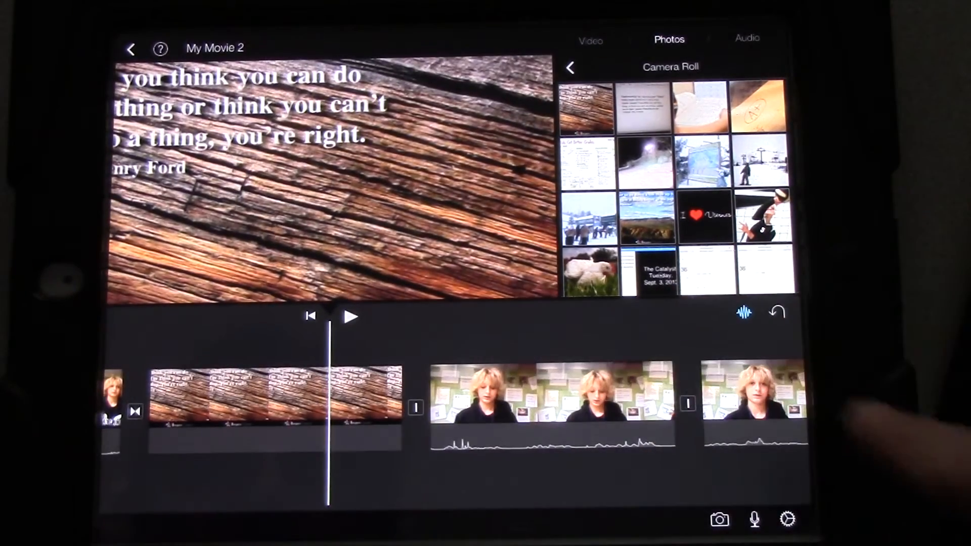
- Detach the student clip's audio onto its own clip
left_click(486, 402)
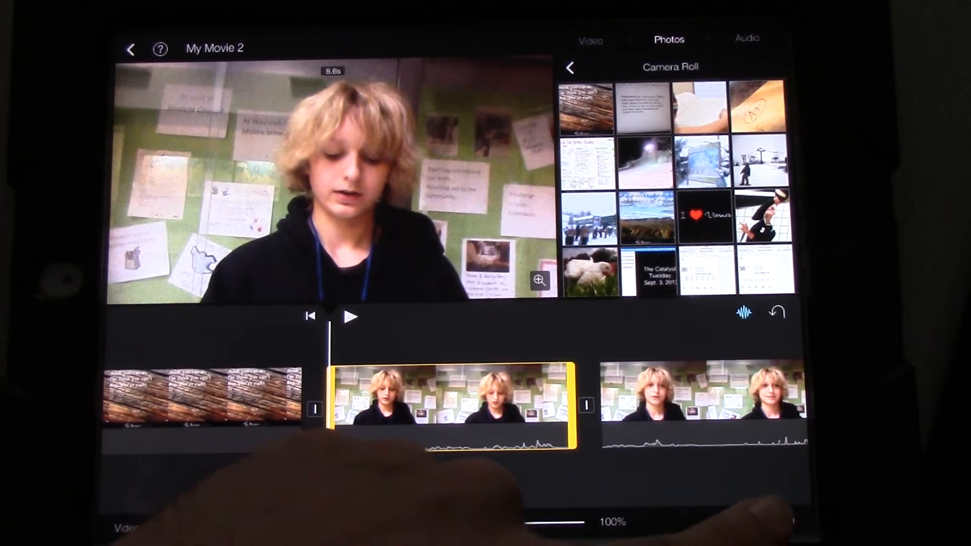
left_click(774, 523)
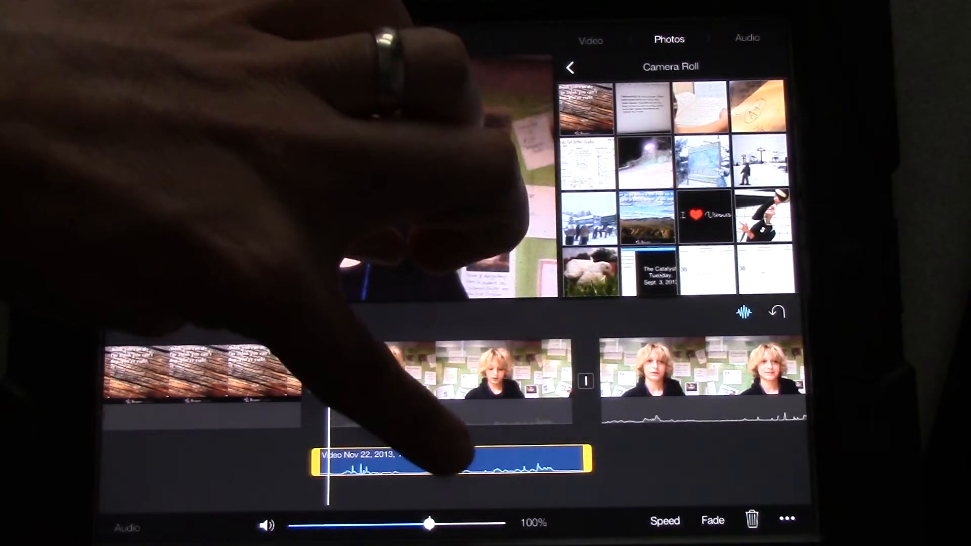
- Move the detached audio under the quote photo clip and play back to check it
left_click_drag(448, 455, 174, 463)
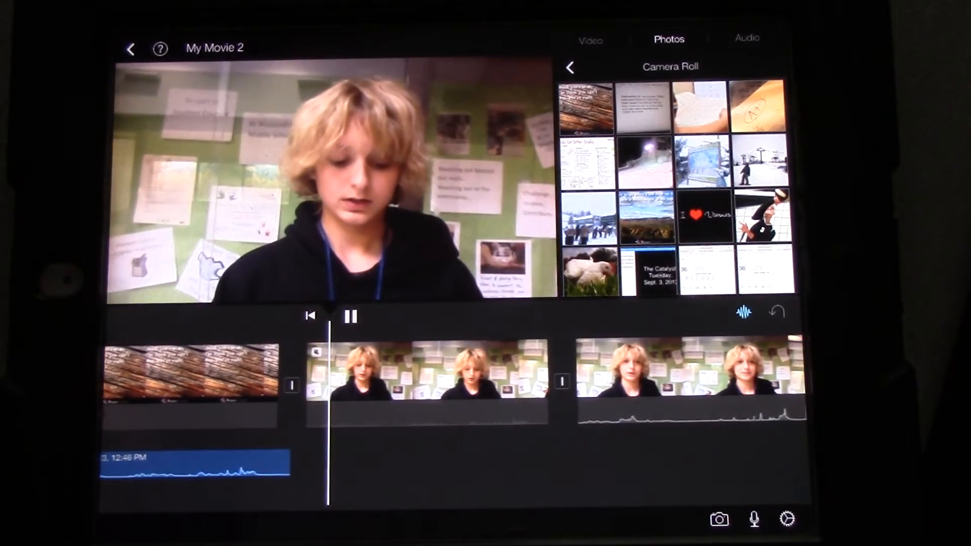
left_click(364, 129)
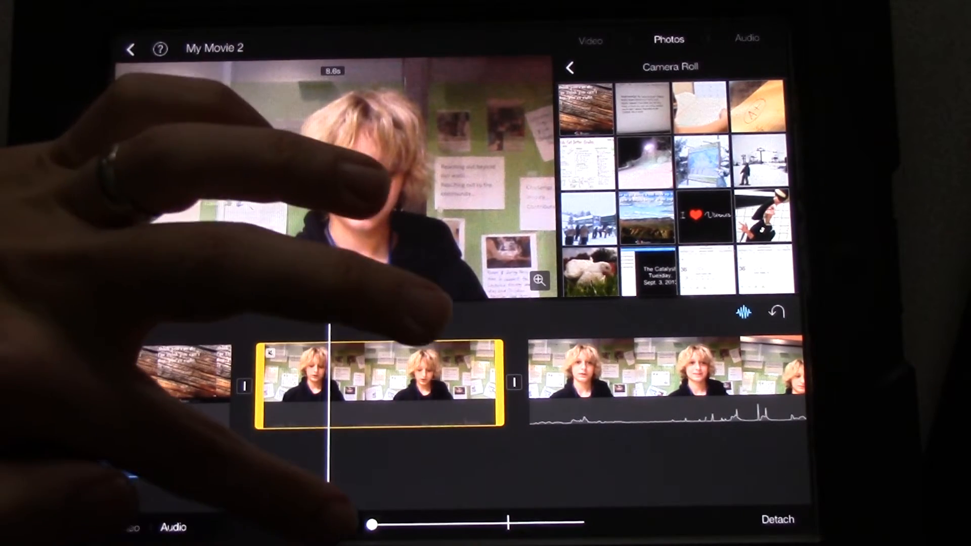
left_click(350, 316)
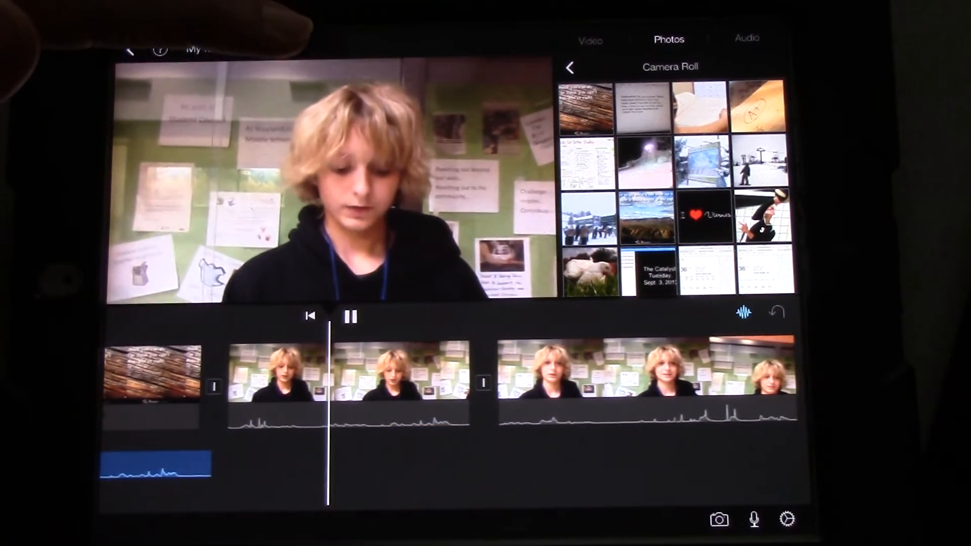
left_click(334, 189)
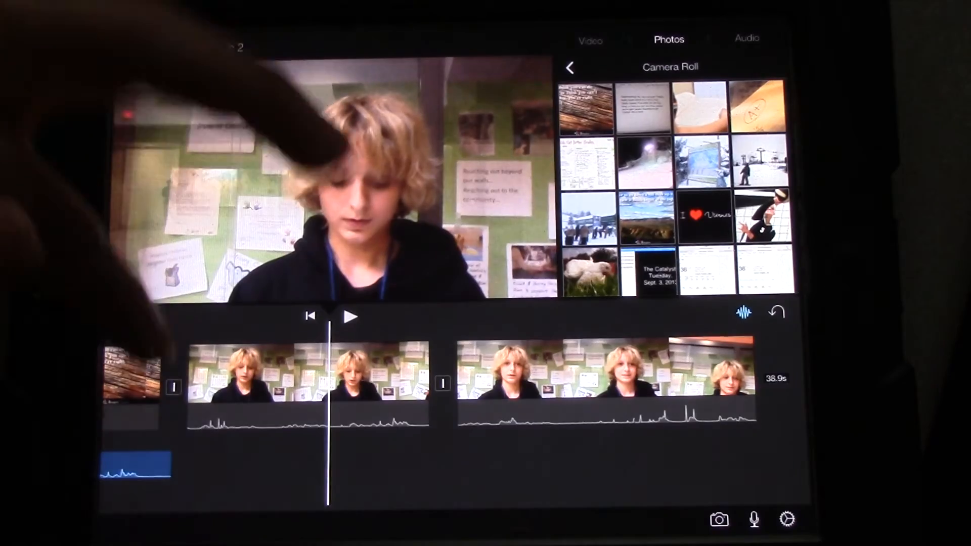
left_click_drag(228, 372, 493, 371)
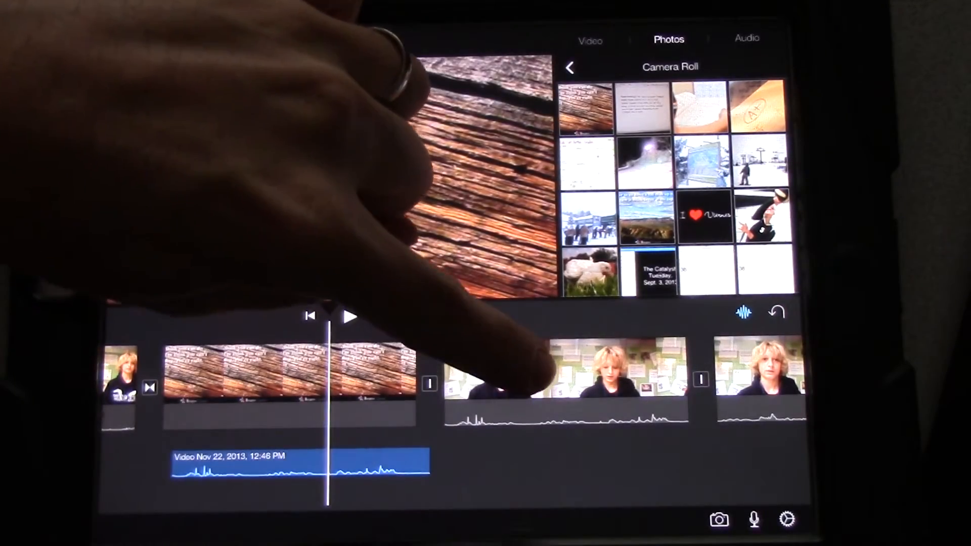
left_click(515, 372)
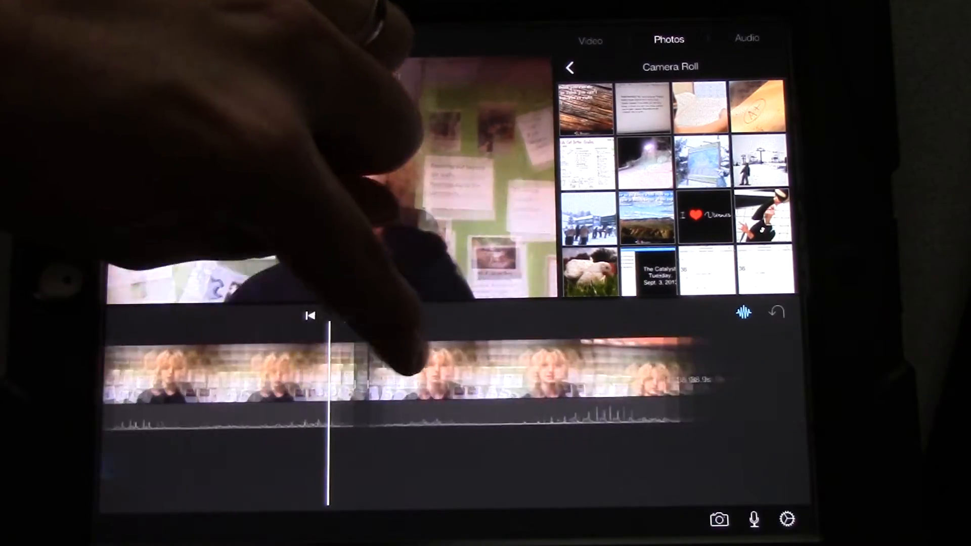
mouse_move(379, 372)
left_mouse_down()
mouse_move(470, 371)
mouse_move(258, 379)
left_mouse_up()
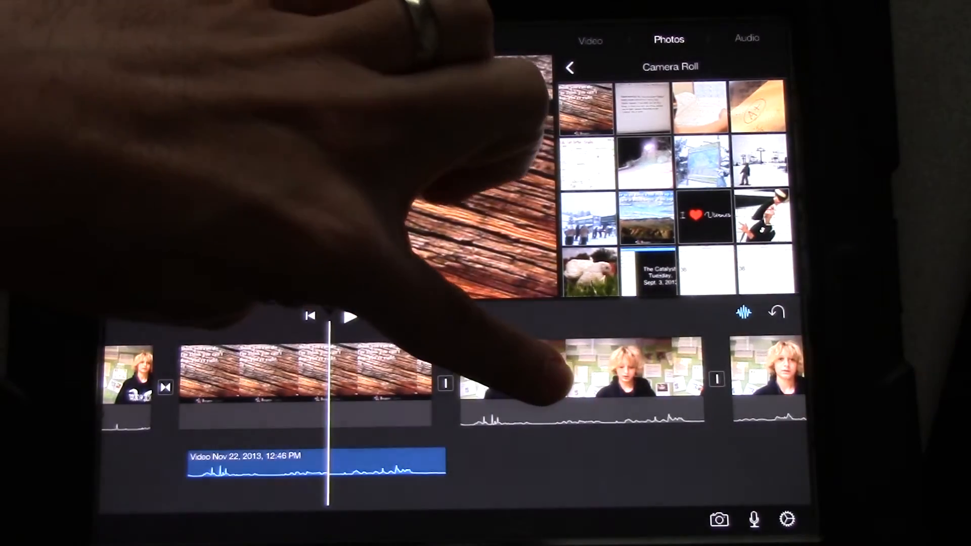
left_click(561, 372)
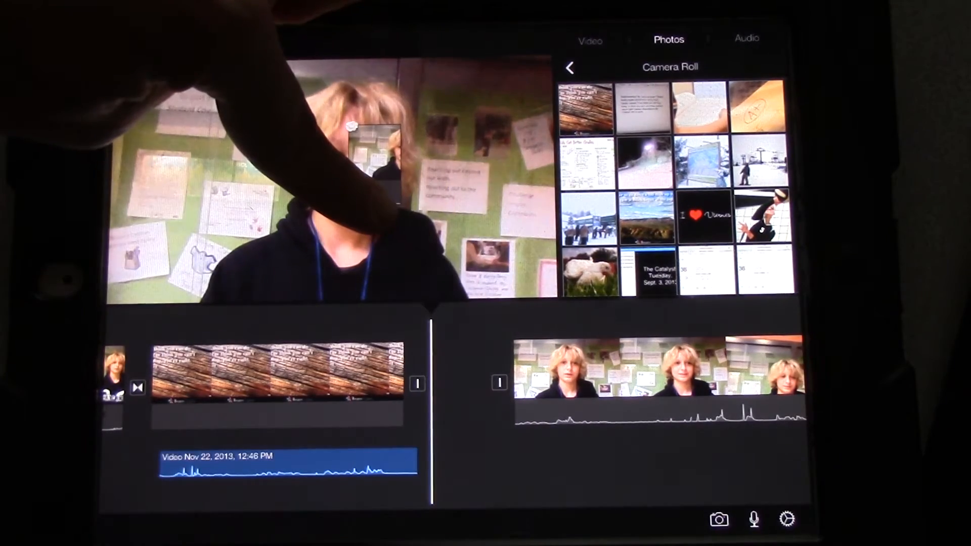
left_click_drag(375, 163, 455, 380)
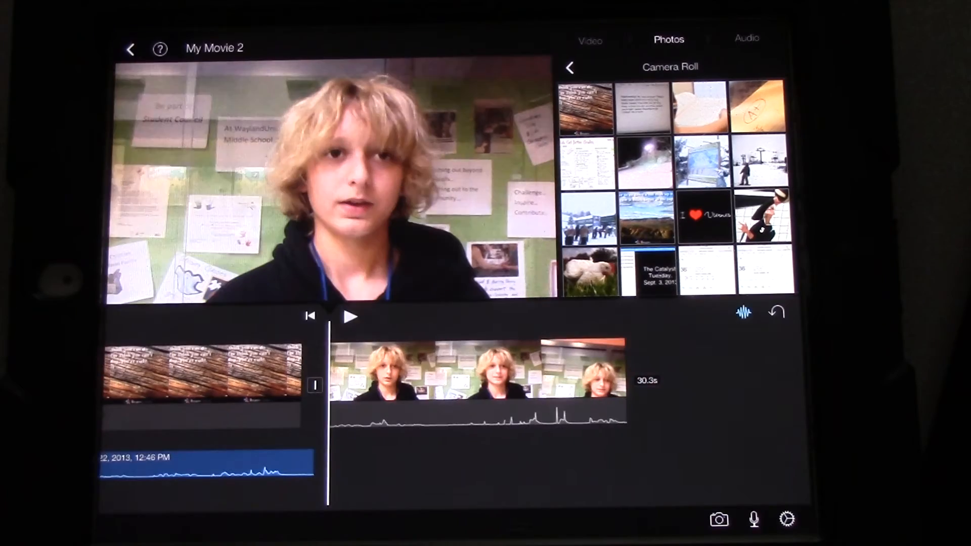
mouse_move(531, 395)
left_mouse_down()
mouse_move(410, 387)
mouse_move(455, 399)
left_mouse_up()
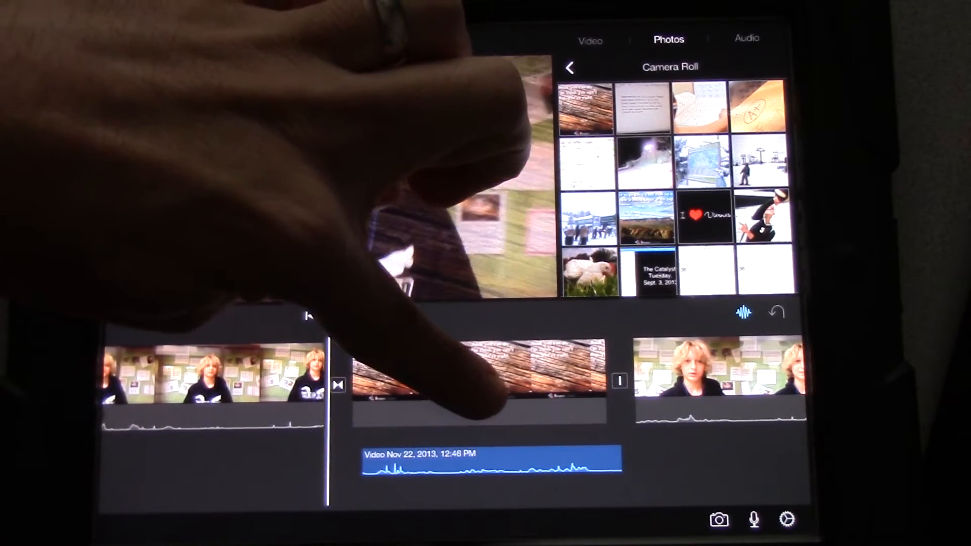
left_click_drag(455, 395, 486, 395)
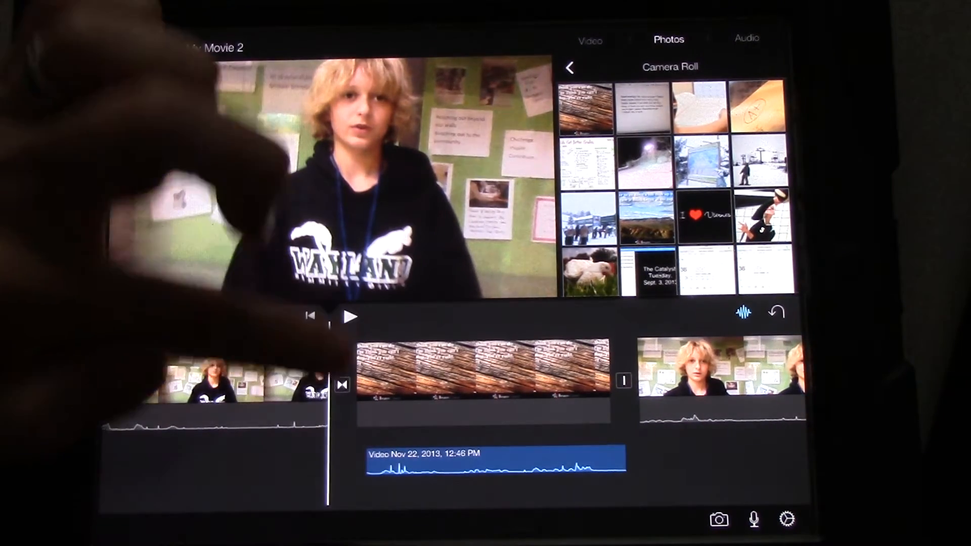
left_click(342, 384)
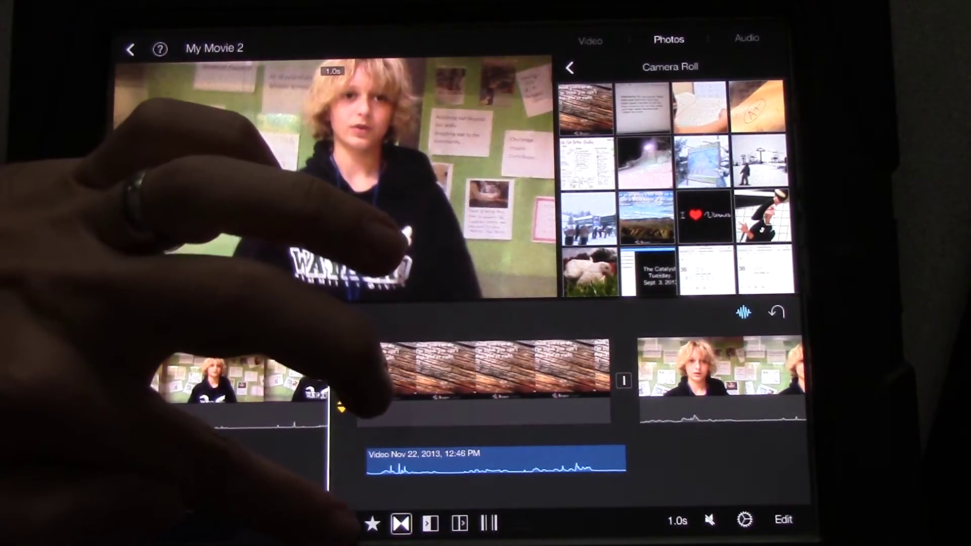
left_click_drag(304, 380, 357, 379)
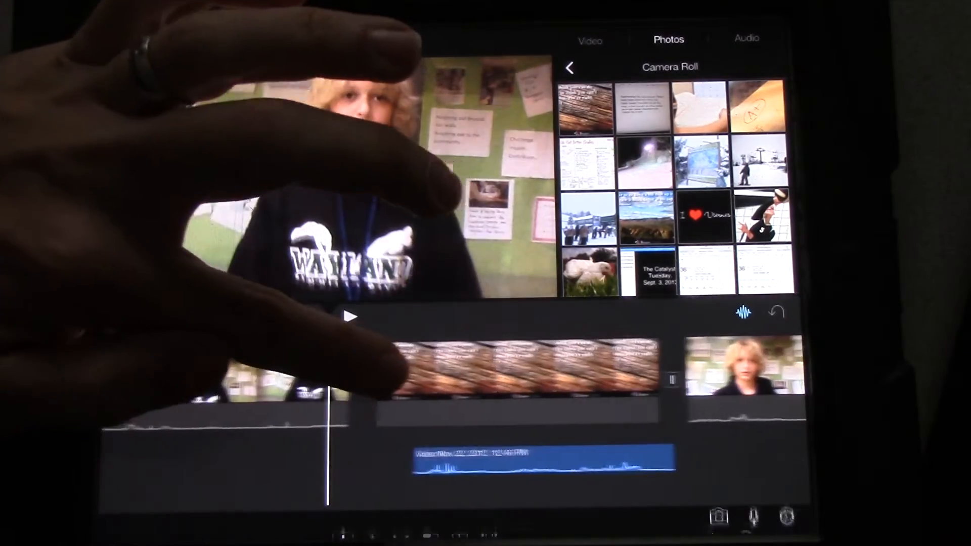
mouse_move(455, 371)
left_mouse_down()
mouse_move(319, 371)
mouse_move(531, 376)
left_mouse_up()
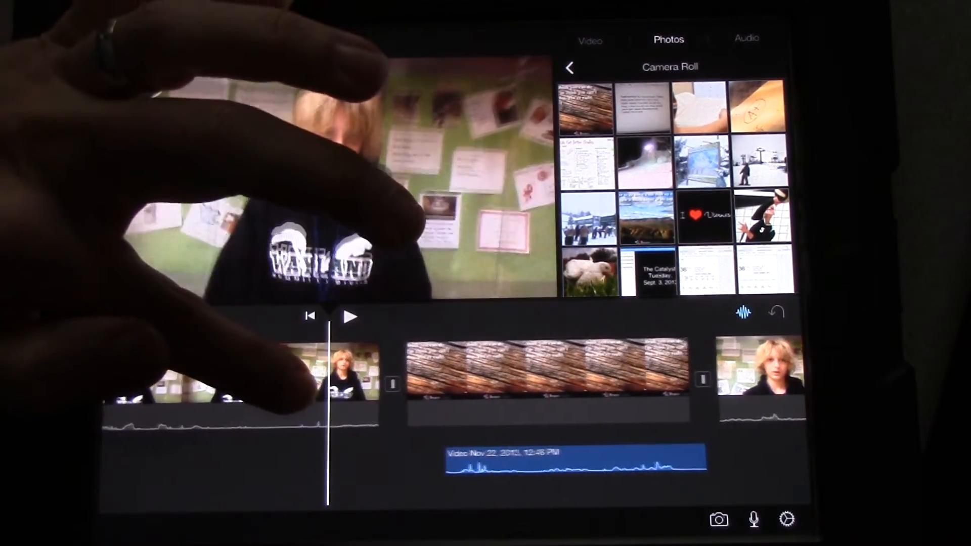
left_click_drag(228, 376, 248, 376)
left_click(350, 316)
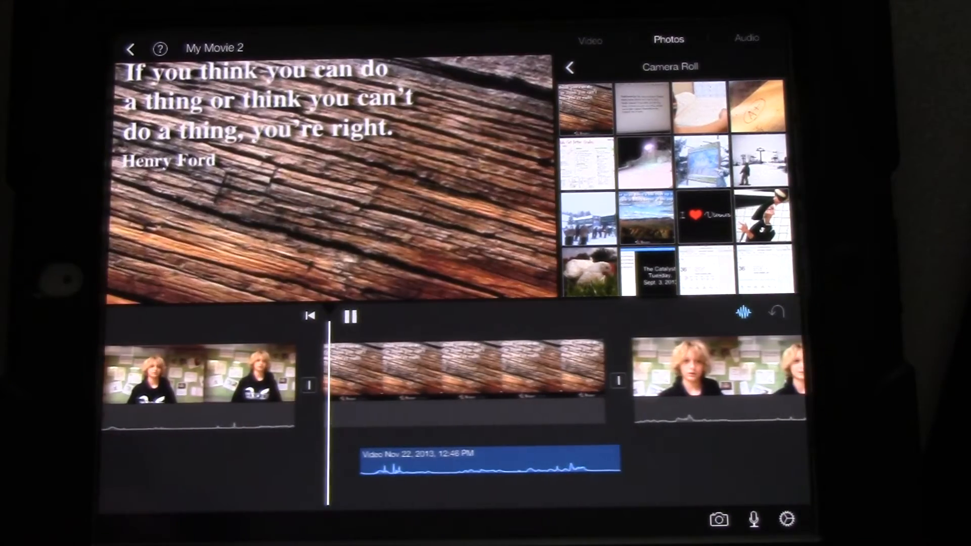
left_click(326, 228)
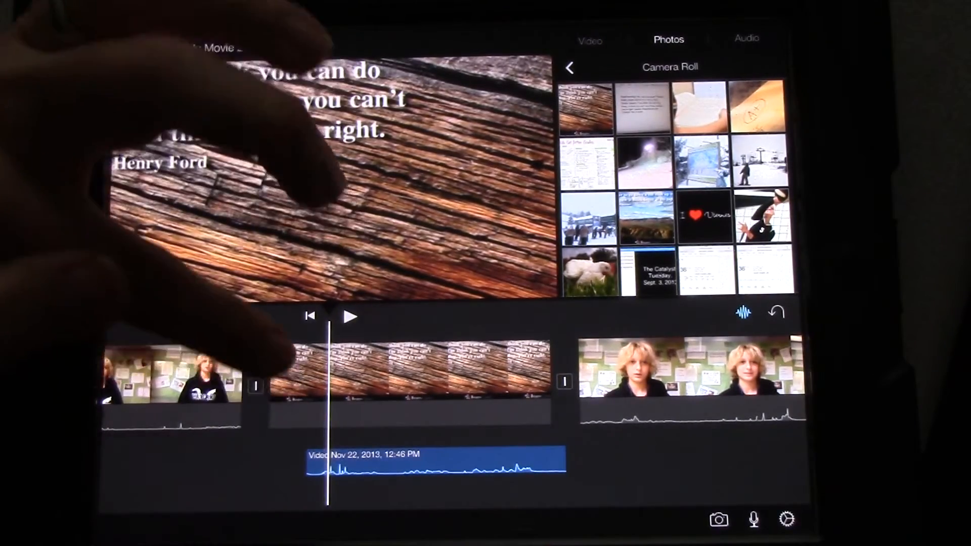
left_click(380, 372)
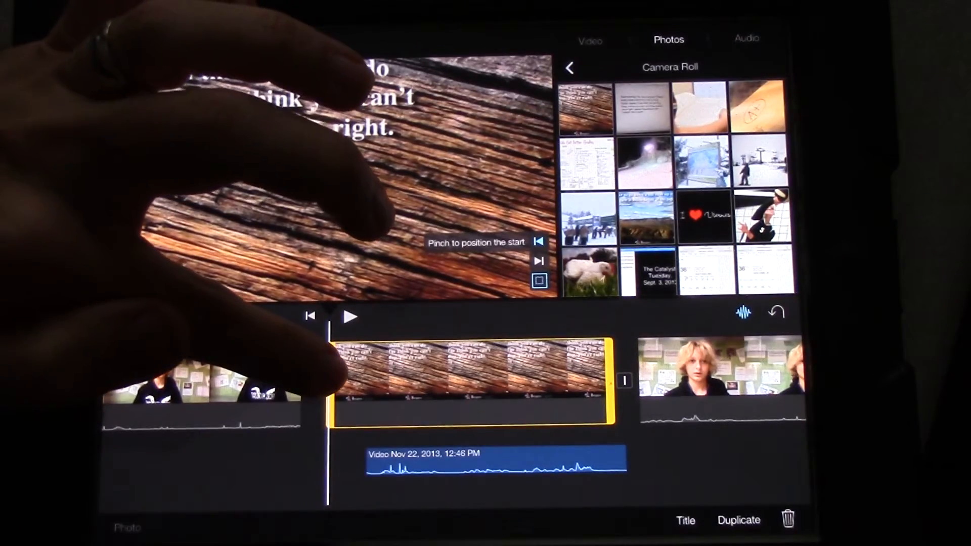
mouse_move(326, 371)
left_mouse_down()
mouse_move(349, 349)
mouse_move(330, 372)
left_mouse_up()
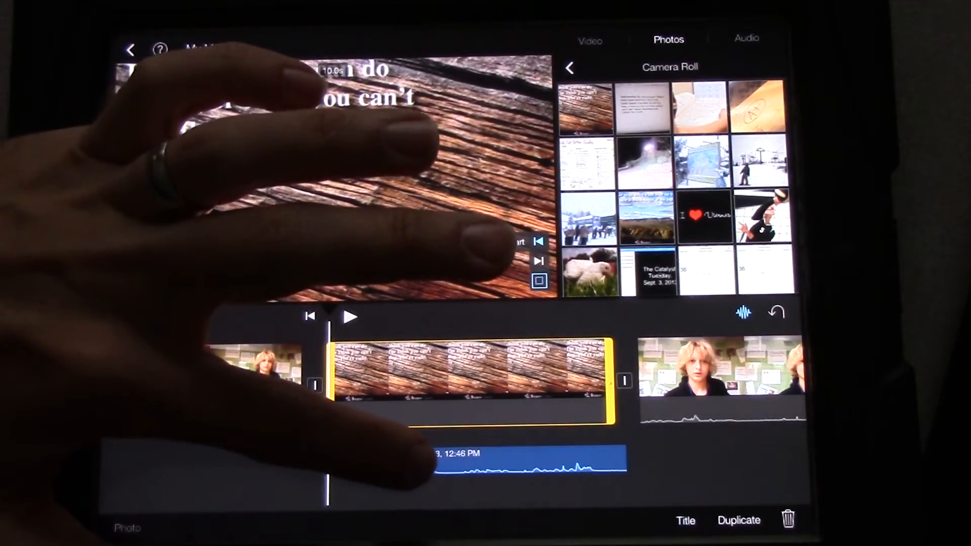
left_click_drag(424, 462, 380, 471)
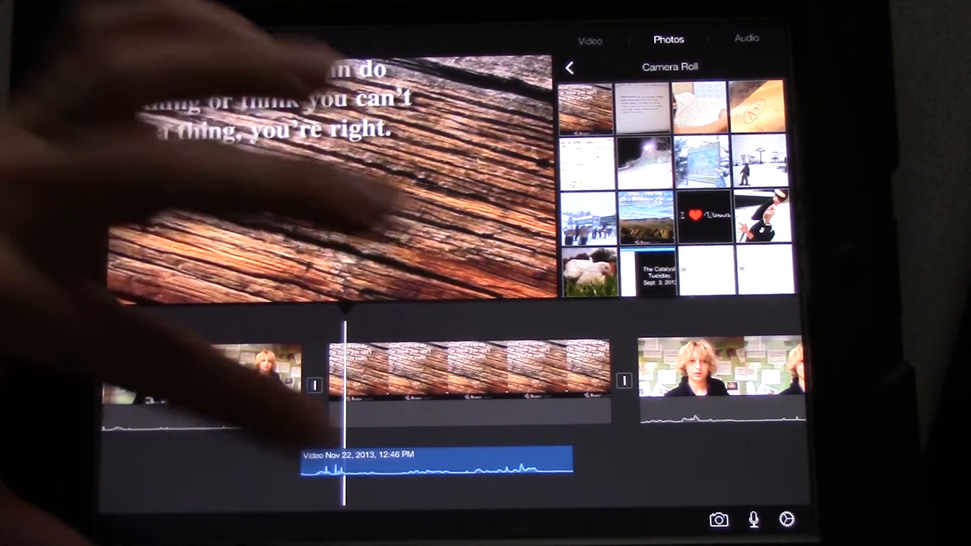
left_click_drag(348, 371, 334, 372)
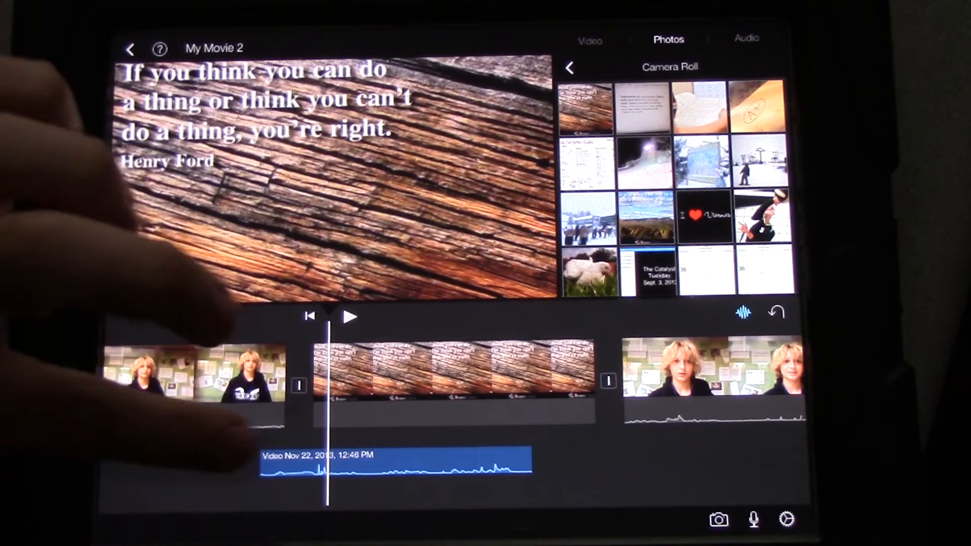
left_click(349, 317)
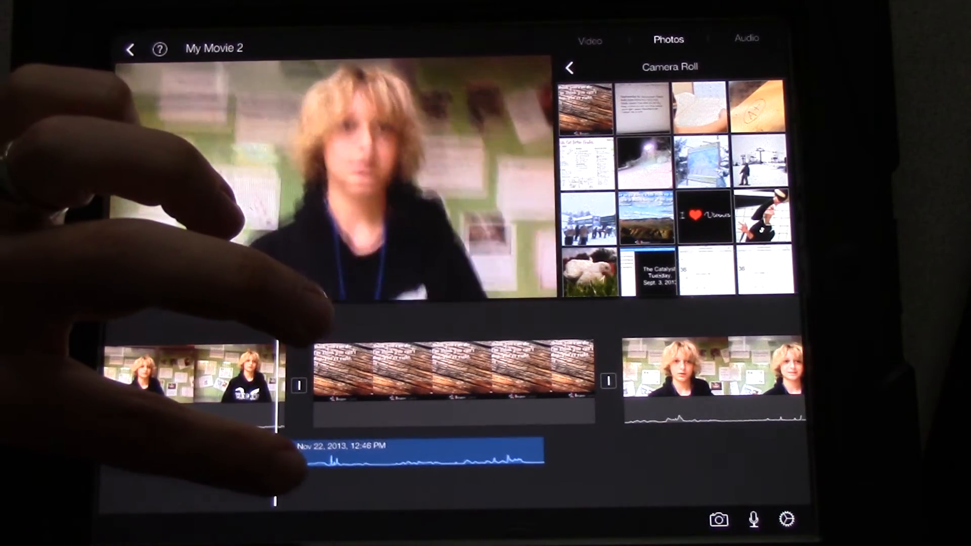
left_click_drag(227, 379, 271, 380)
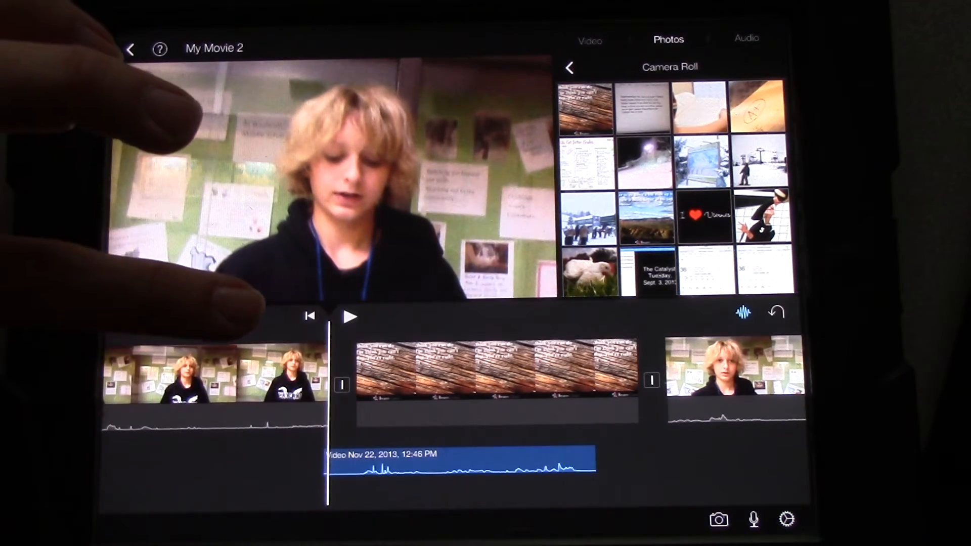
mouse_move(213, 387)
left_mouse_down()
mouse_move(254, 387)
mouse_move(193, 386)
mouse_move(214, 395)
left_mouse_up()
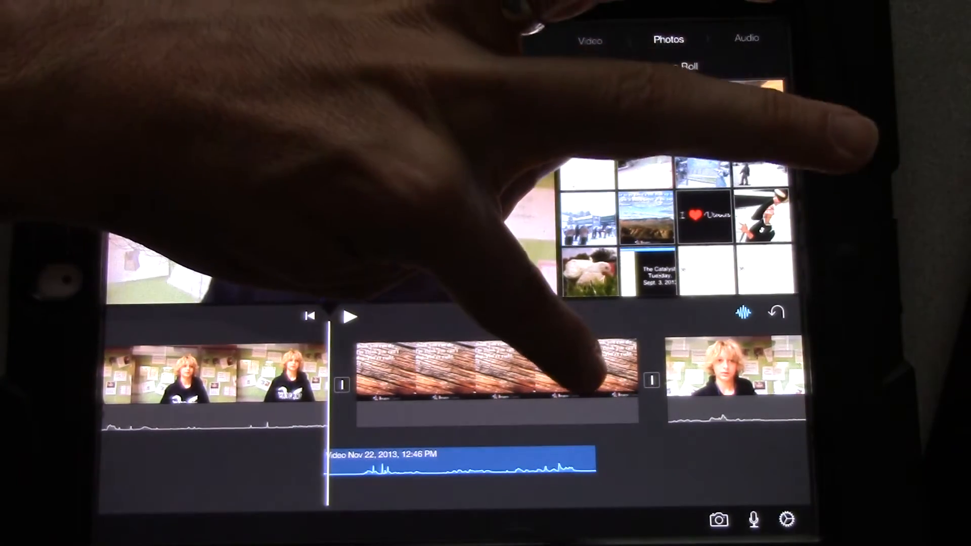
- Trim the wood-quote photo clip shorter from its right end, then play back to check
left_click(577, 375)
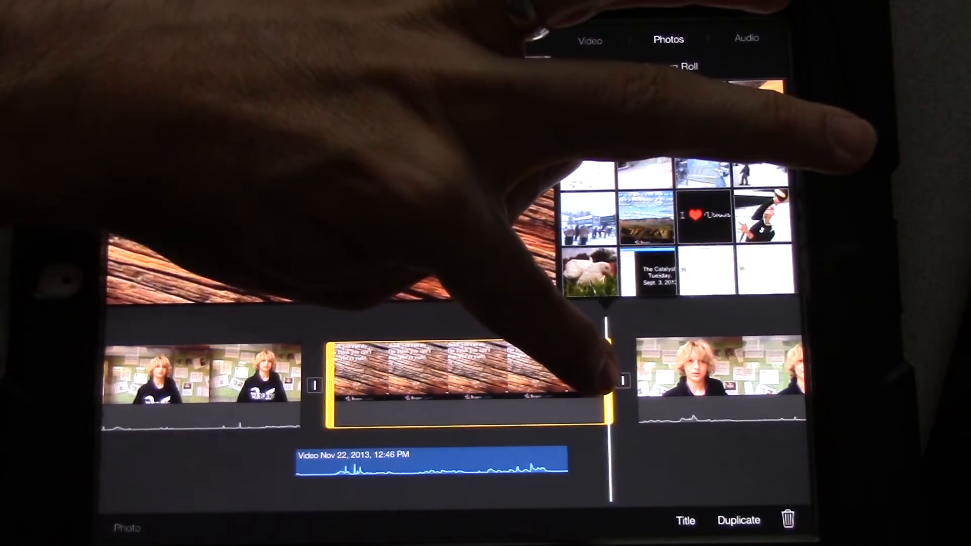
left_click_drag(608, 379, 591, 379)
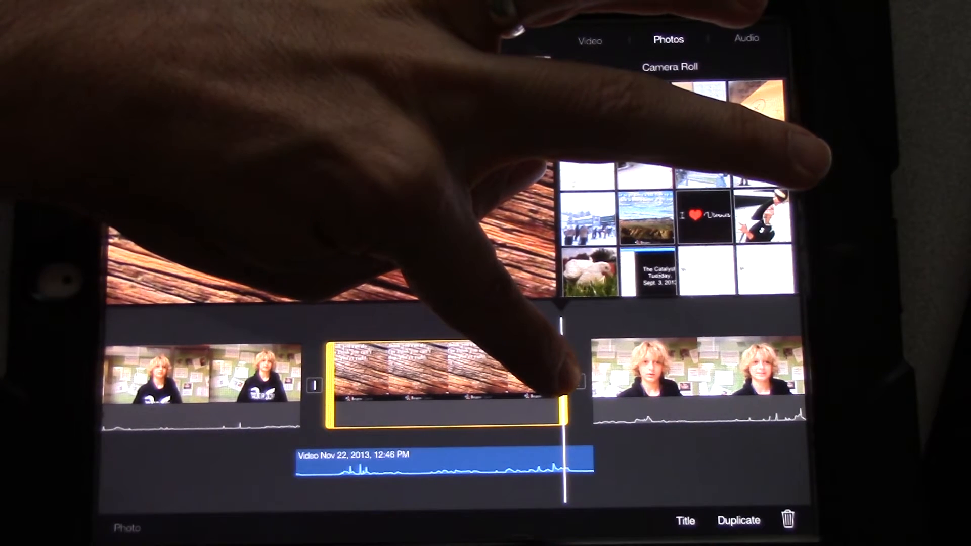
left_click_drag(566, 379, 455, 380)
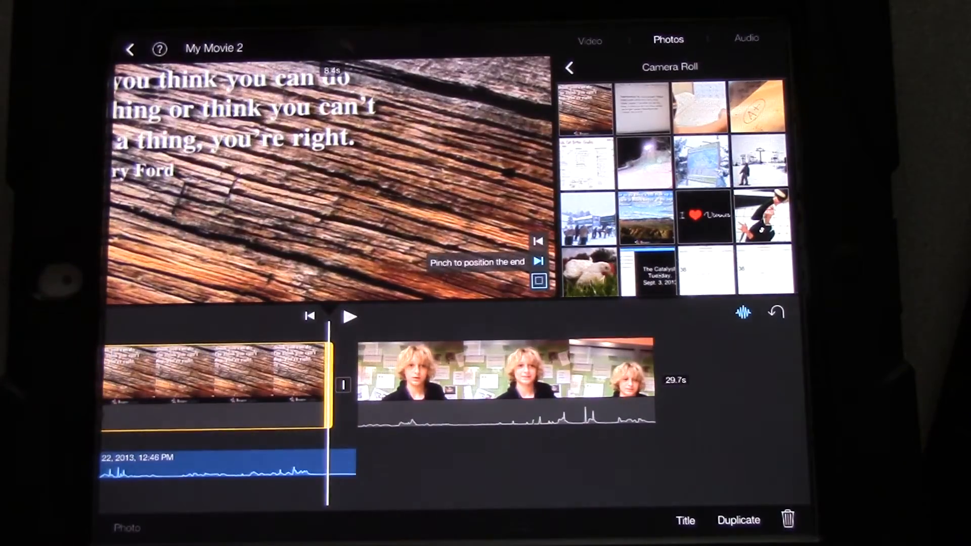
mouse_move(227, 395)
left_mouse_down()
mouse_move(326, 410)
mouse_move(470, 395)
left_mouse_up()
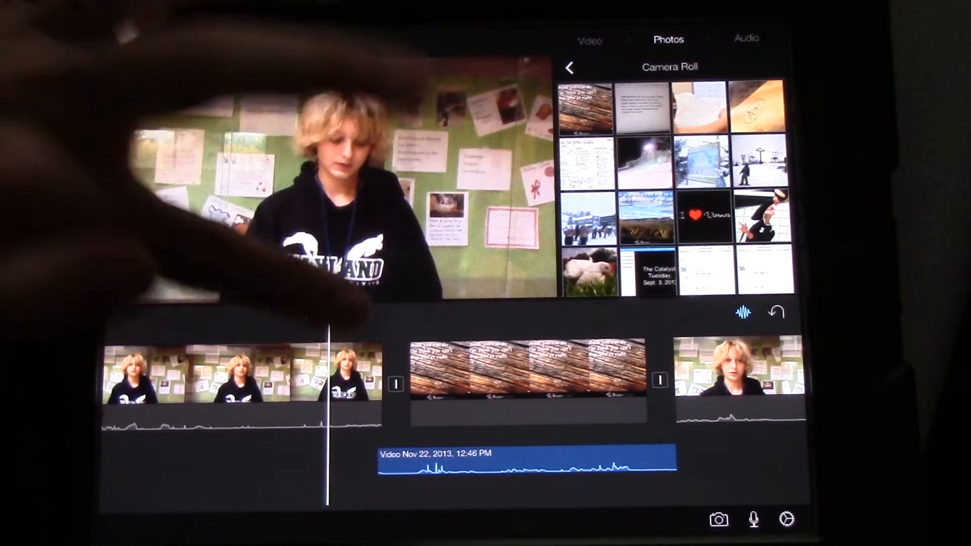
left_click(349, 317)
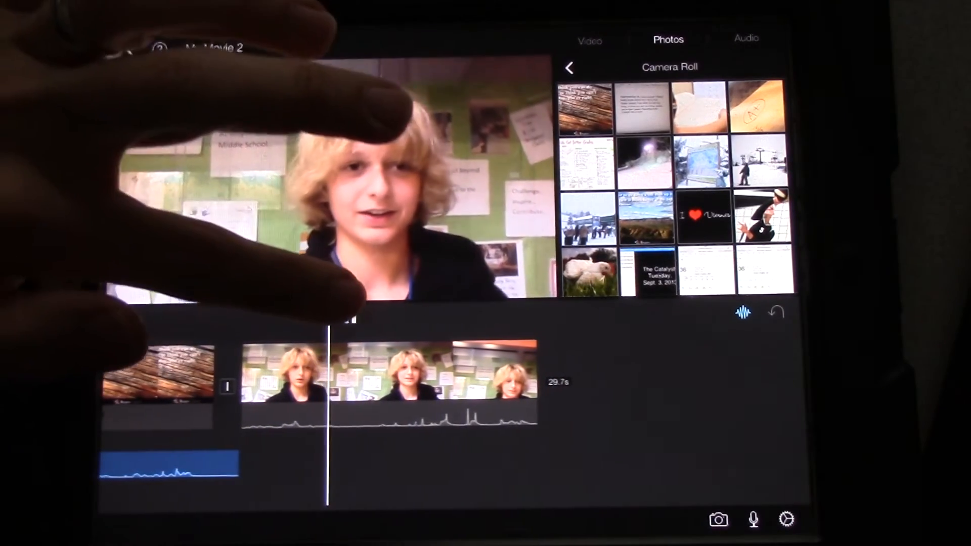
left_click(341, 183)
left_click_drag(228, 379, 470, 379)
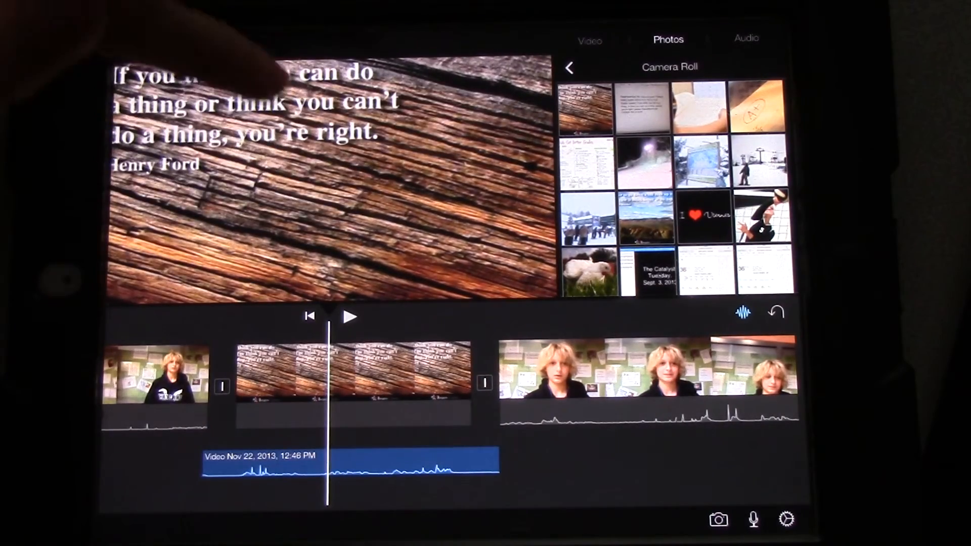
left_click_drag(265, 379, 319, 379)
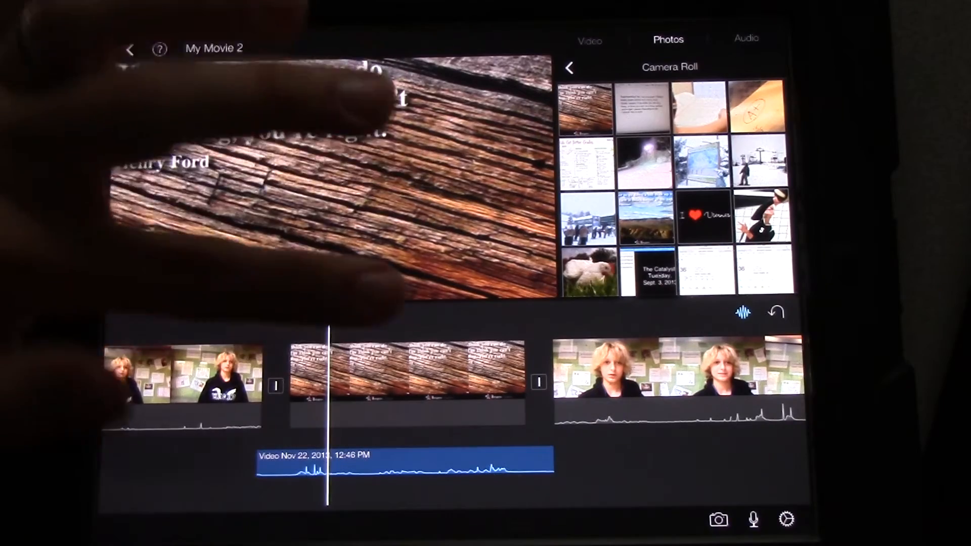
- Set the quote photo's Ken Burns start zoomed on the quote and its end on bare wood
left_click(410, 371)
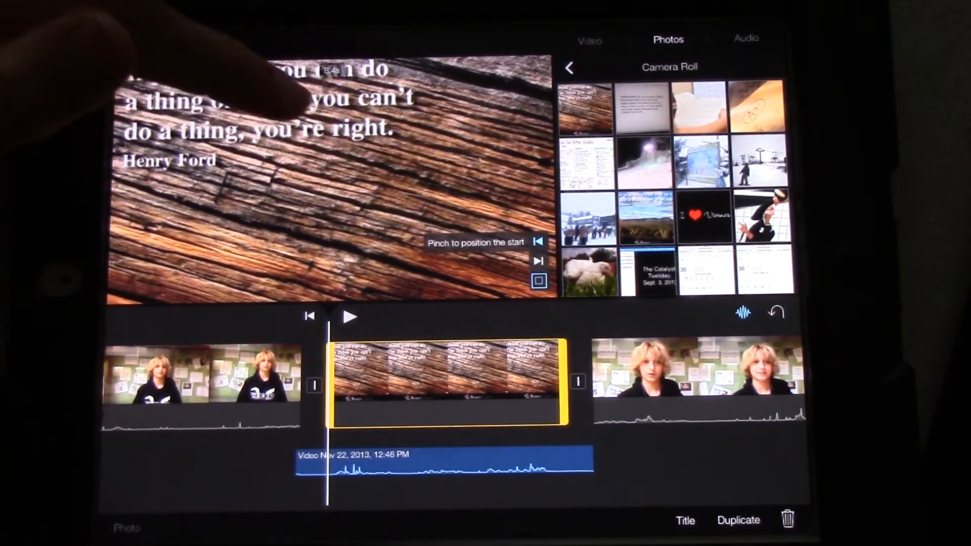
left_click_drag(288, 113, 380, 213)
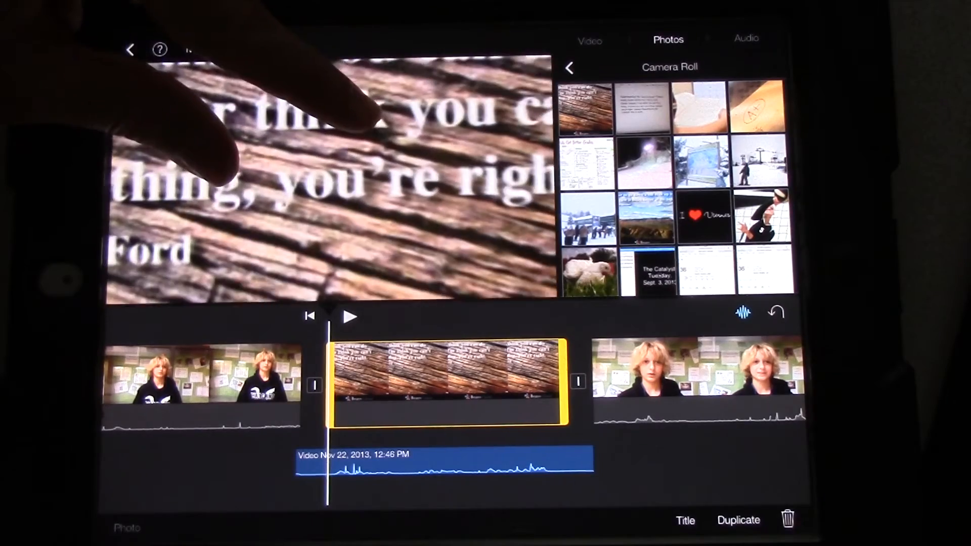
left_click(538, 261)
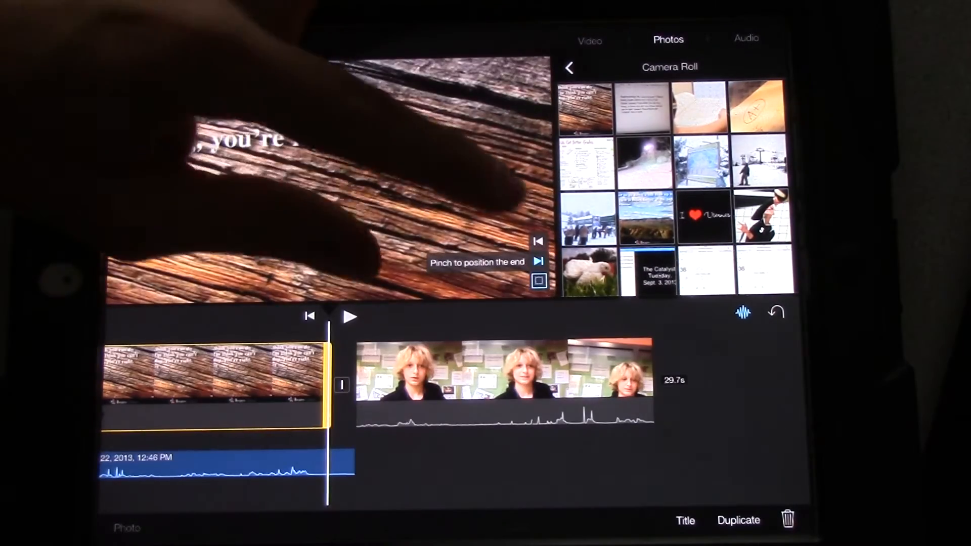
left_click_drag(304, 190, 228, 152)
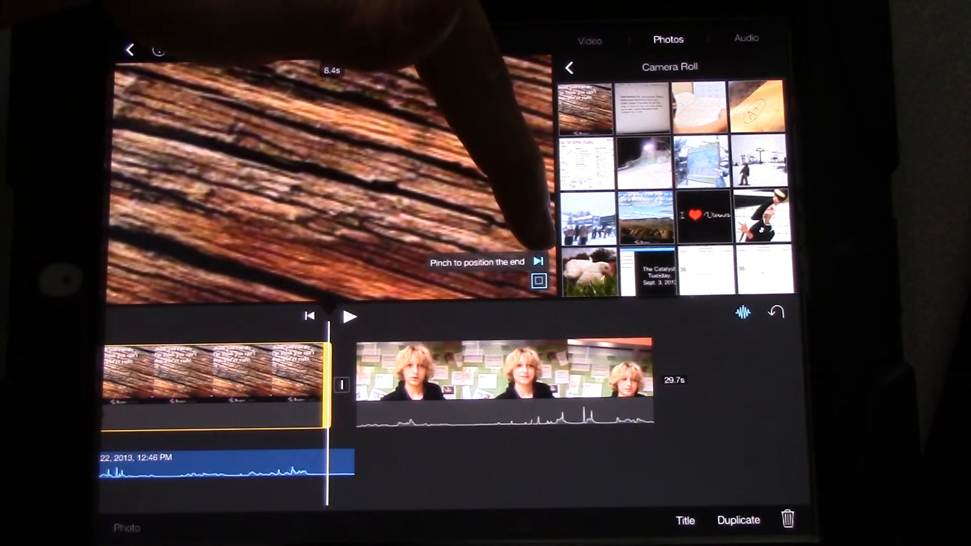
- Review the photo's start and end frames, then scrub back before the quote clip
left_click_drag(212, 380, 448, 379)
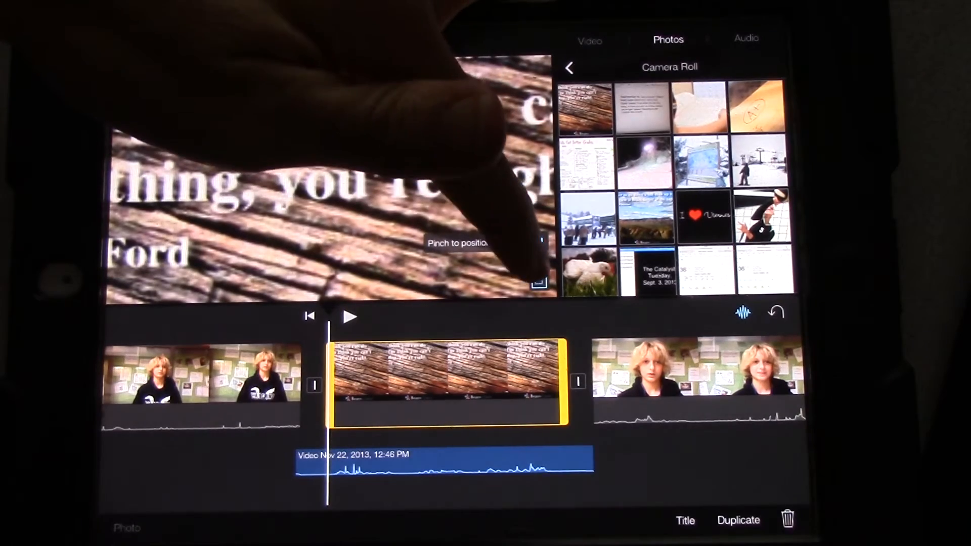
left_click(538, 262)
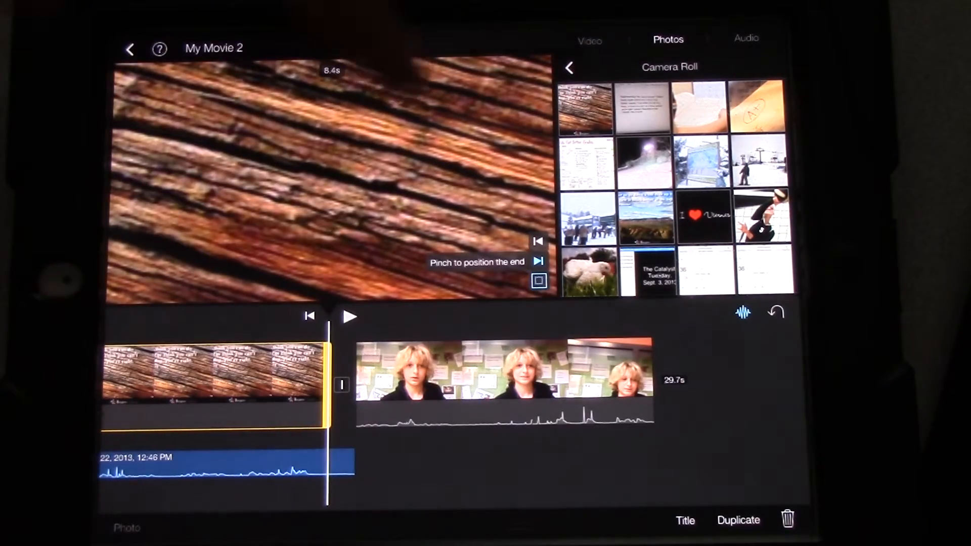
mouse_move(190, 394)
left_mouse_down()
mouse_move(357, 387)
mouse_move(273, 368)
mouse_move(470, 356)
left_mouse_up()
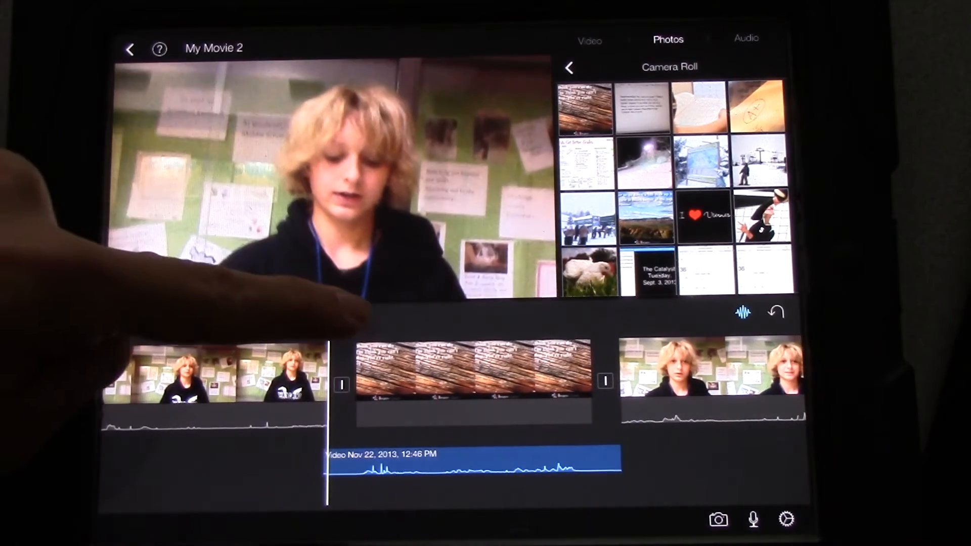
left_click(349, 316)
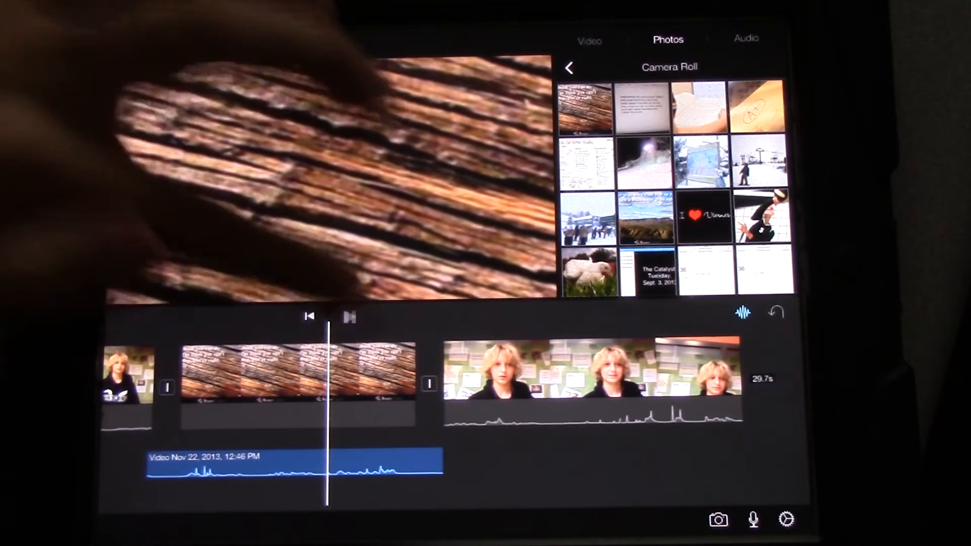
left_click(350, 317)
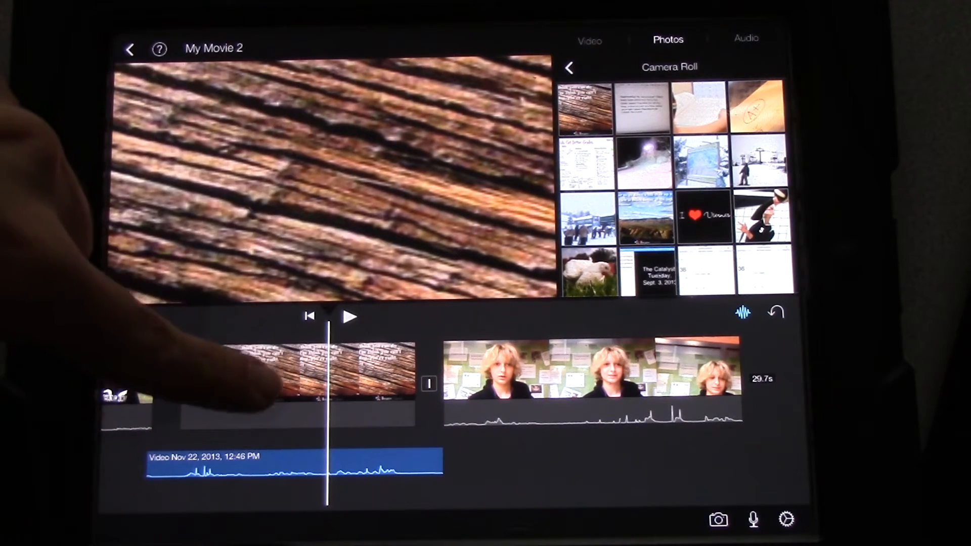
- Reframe the quote photo's starting frame to fit the whole Henry Ford quote enlarged
left_click(273, 380)
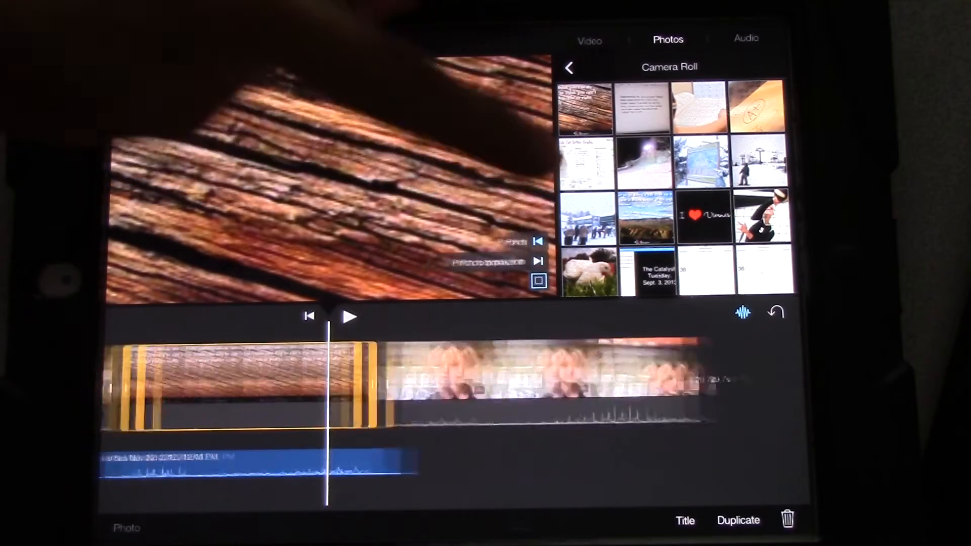
left_click(538, 242)
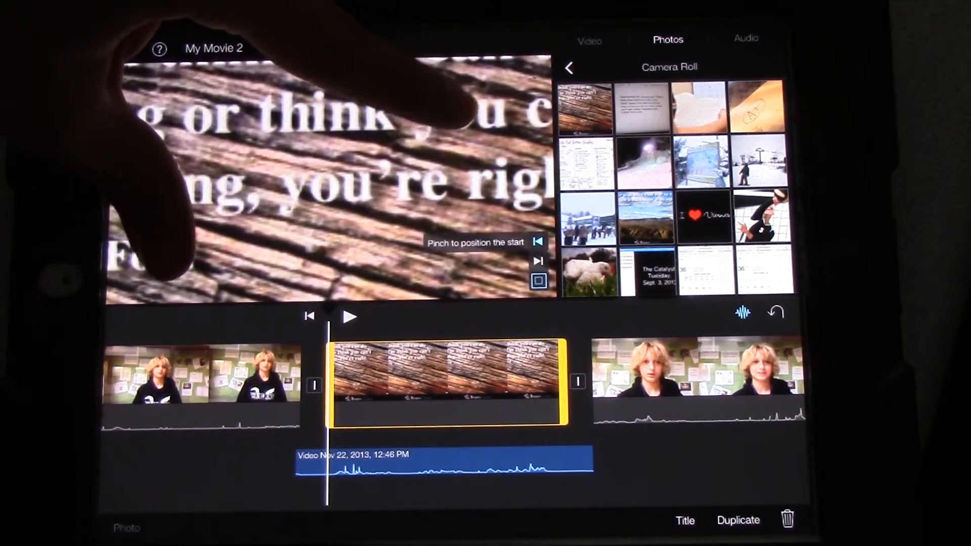
mouse_move(166, 220)
left_mouse_down()
mouse_move(243, 250)
mouse_move(288, 212)
mouse_move(250, 243)
left_mouse_up()
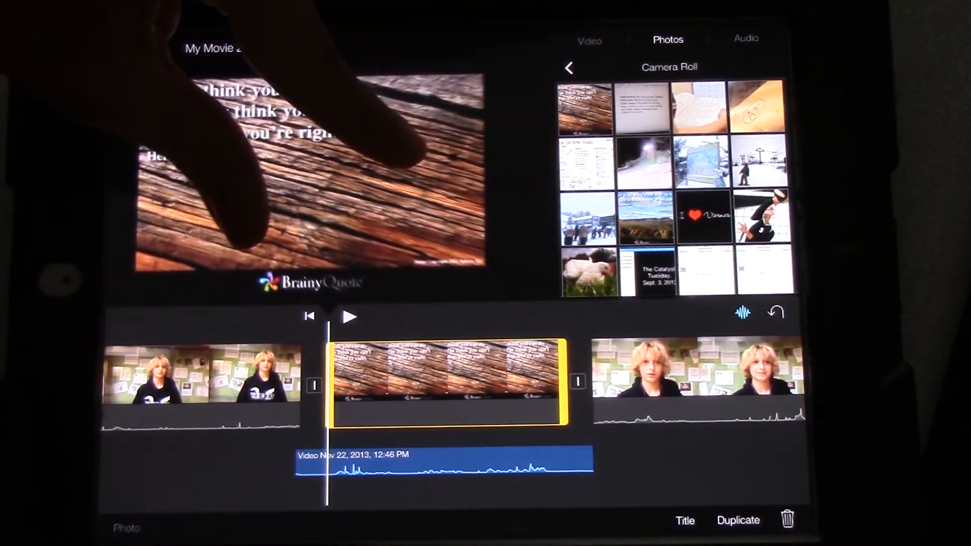
left_click_drag(319, 122, 227, 92)
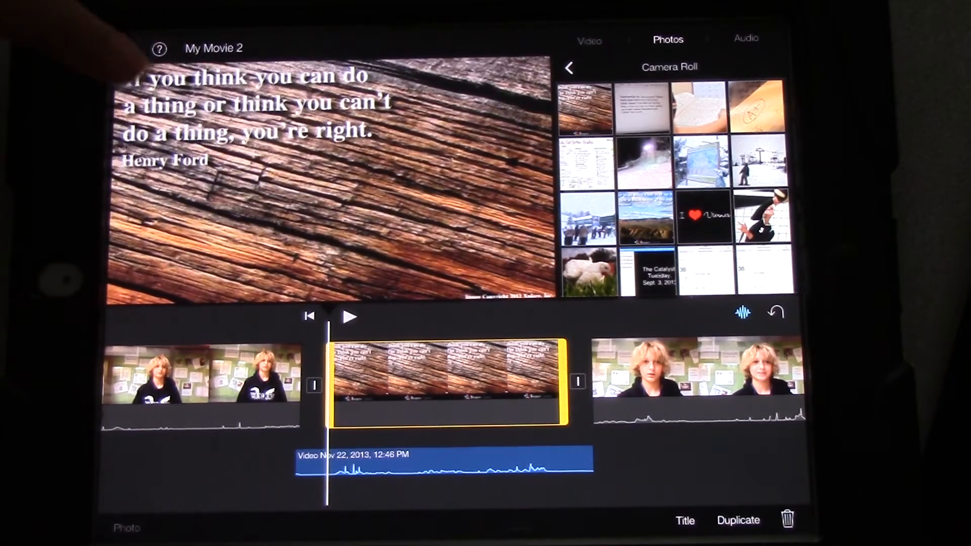
mouse_move(174, 136)
left_mouse_down()
mouse_move(251, 193)
mouse_move(202, 163)
left_mouse_up()
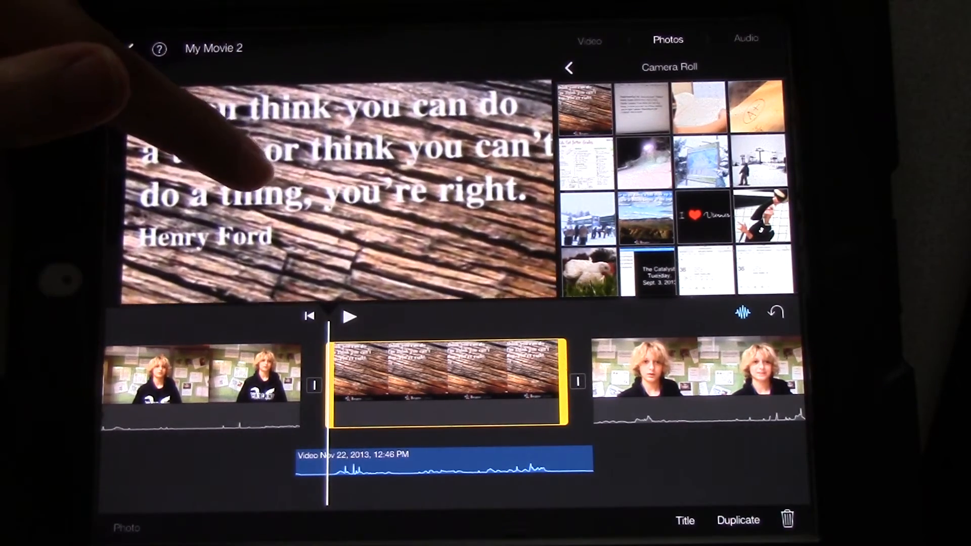
mouse_move(243, 171)
left_mouse_down()
mouse_move(318, 98)
mouse_move(289, 121)
left_mouse_up()
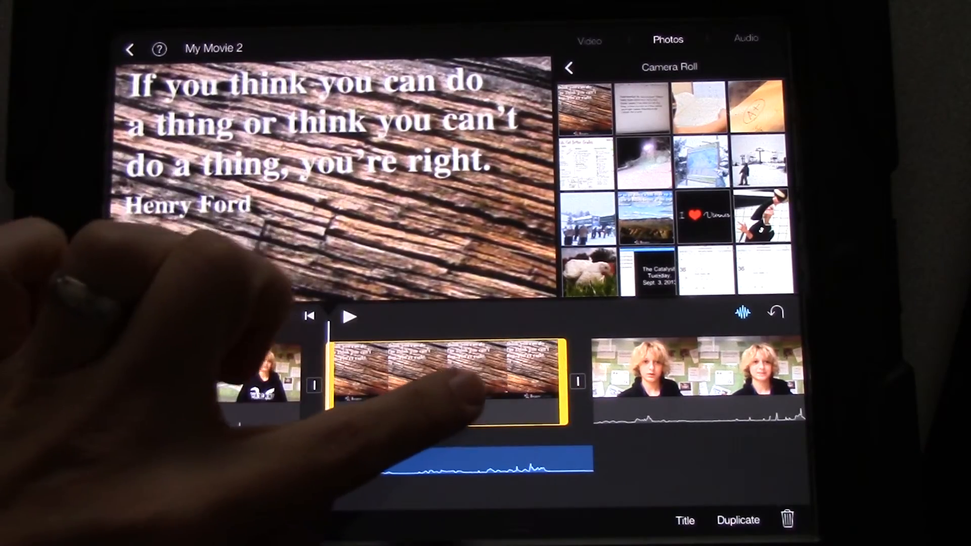
mouse_move(455, 386)
left_mouse_down()
mouse_move(365, 387)
mouse_move(471, 386)
left_mouse_up()
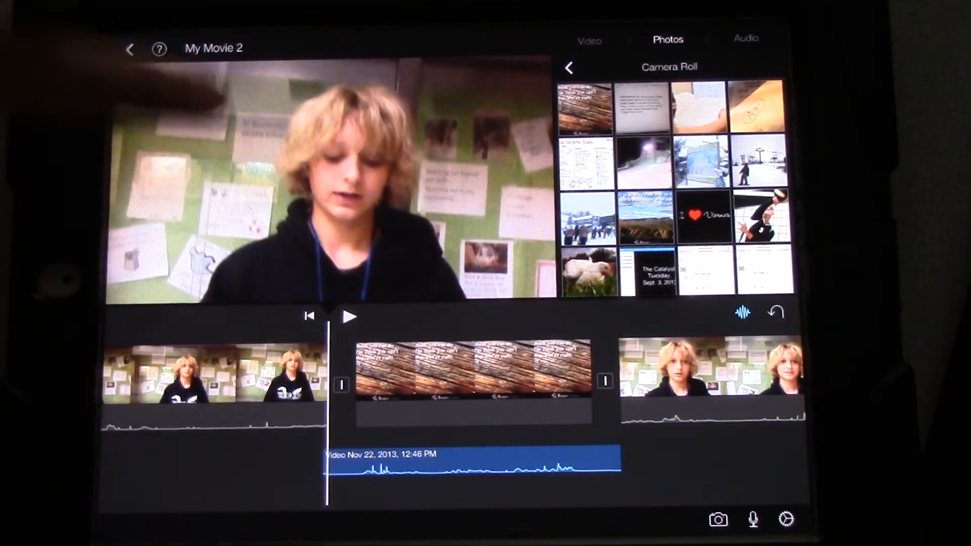
- Reframe the quote photo's ending frame onto the quote text instead of bare wood
left_click_drag(425, 387, 395, 387)
left_click(448, 380)
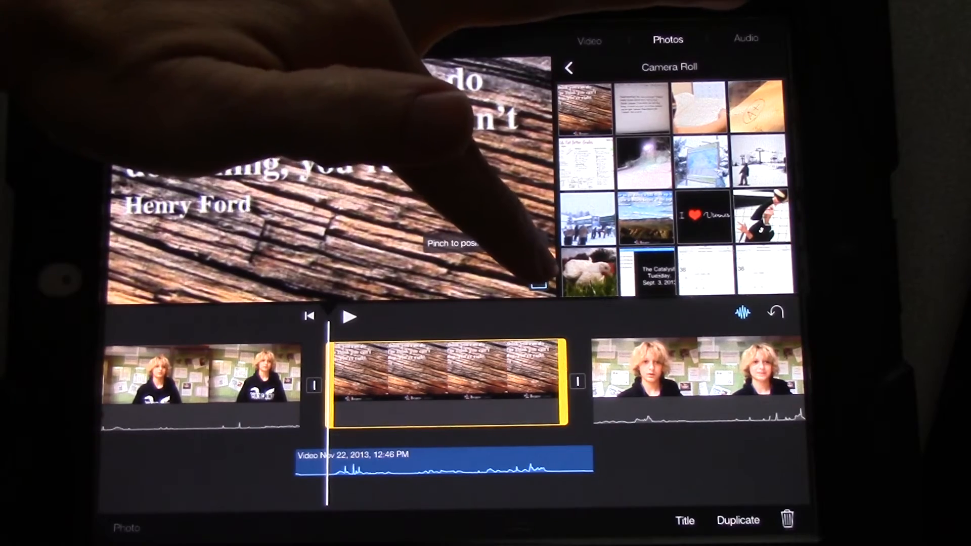
left_click_drag(470, 387, 235, 387)
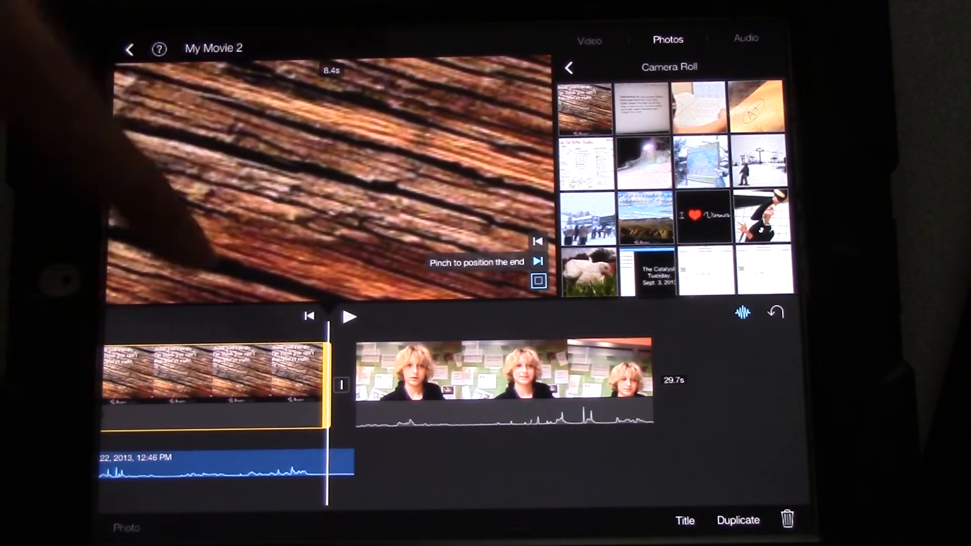
mouse_move(228, 190)
left_mouse_down()
mouse_move(318, 152)
mouse_move(228, 137)
left_mouse_up()
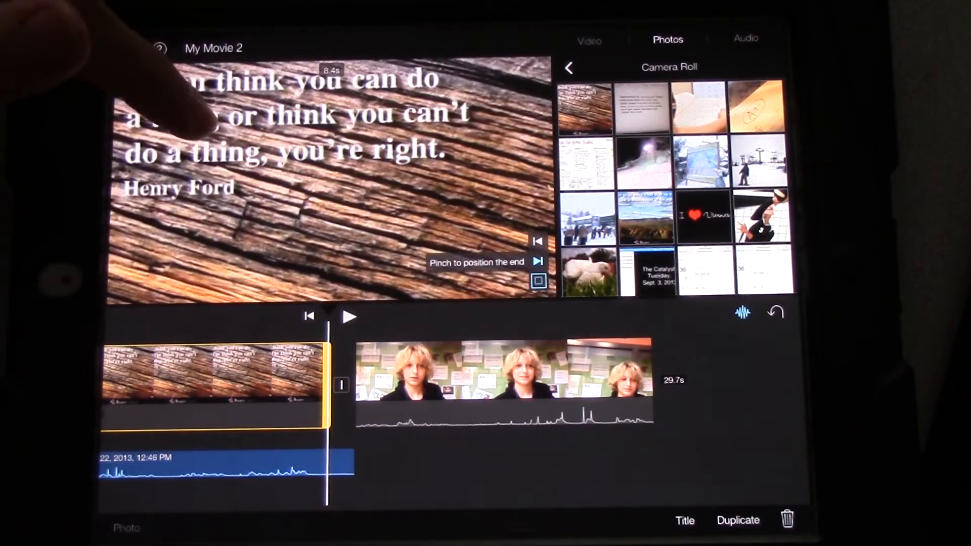
mouse_move(114, 380)
left_mouse_down()
mouse_move(265, 379)
mouse_move(175, 379)
mouse_move(243, 379)
left_mouse_up()
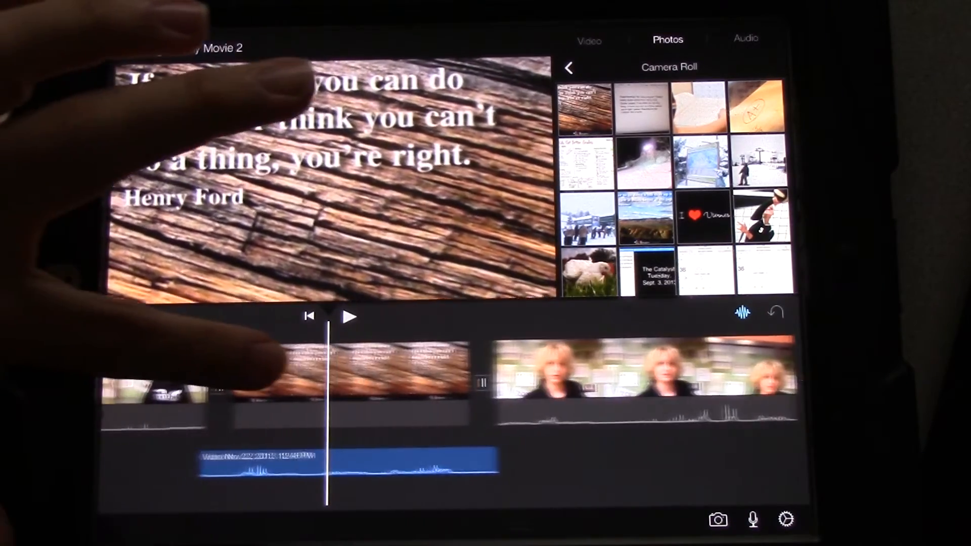
- Enlarge the full Henry Ford quote in the photo's ending frame, then scrub back toward the start
left_click_drag(250, 372, 197, 372)
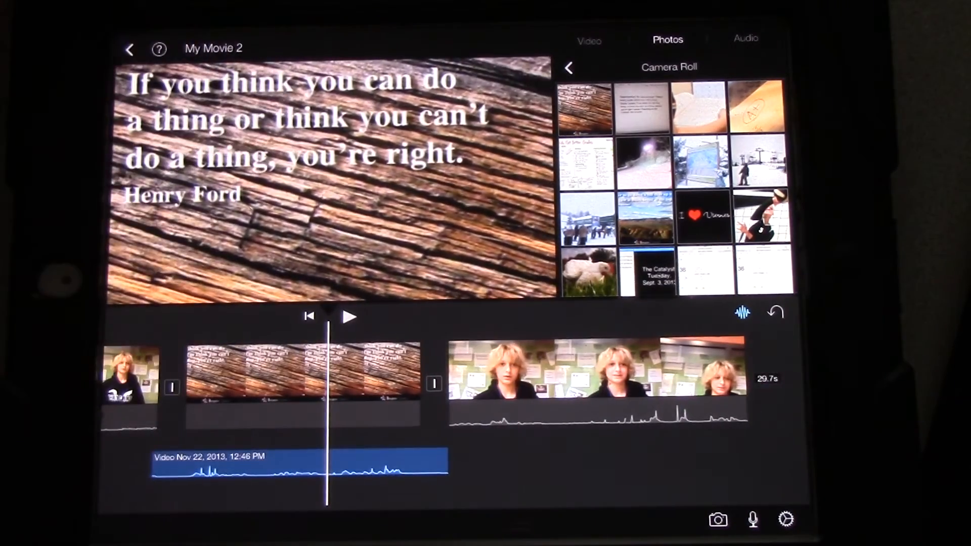
left_click(227, 372)
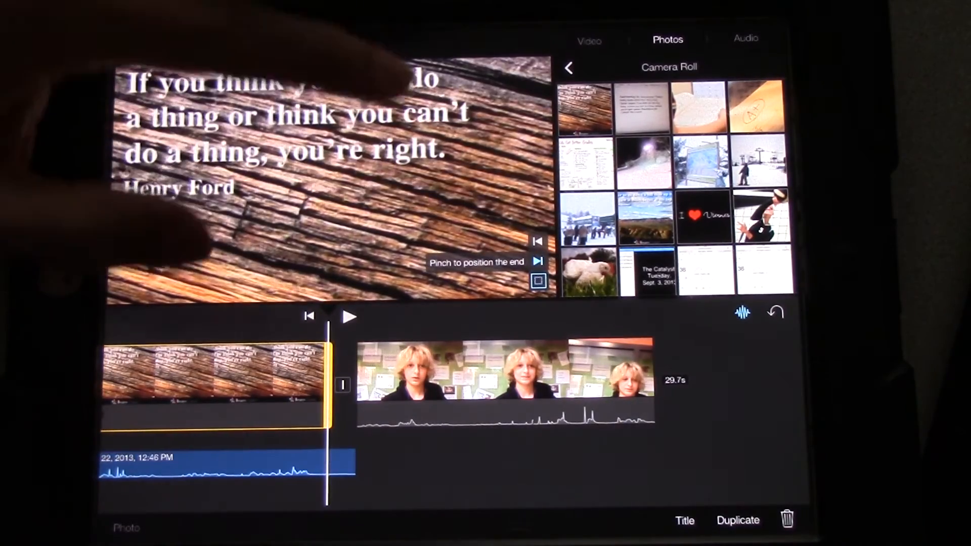
left_click_drag(227, 383, 463, 383)
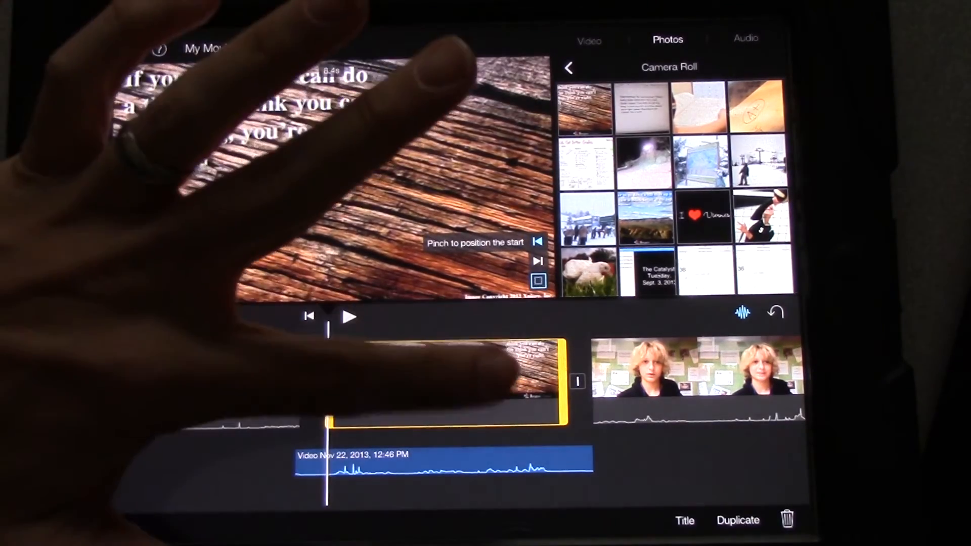
left_click_drag(455, 383, 227, 376)
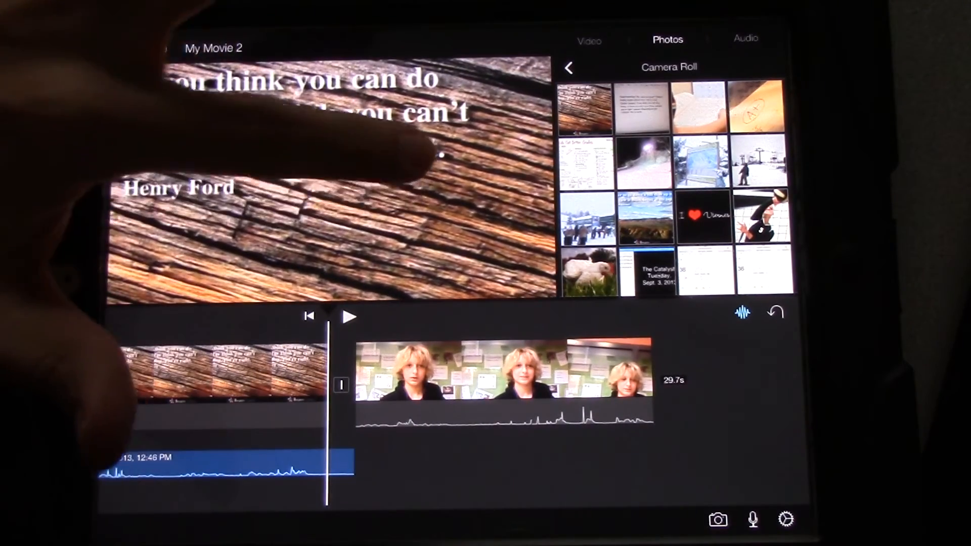
left_click(213, 372)
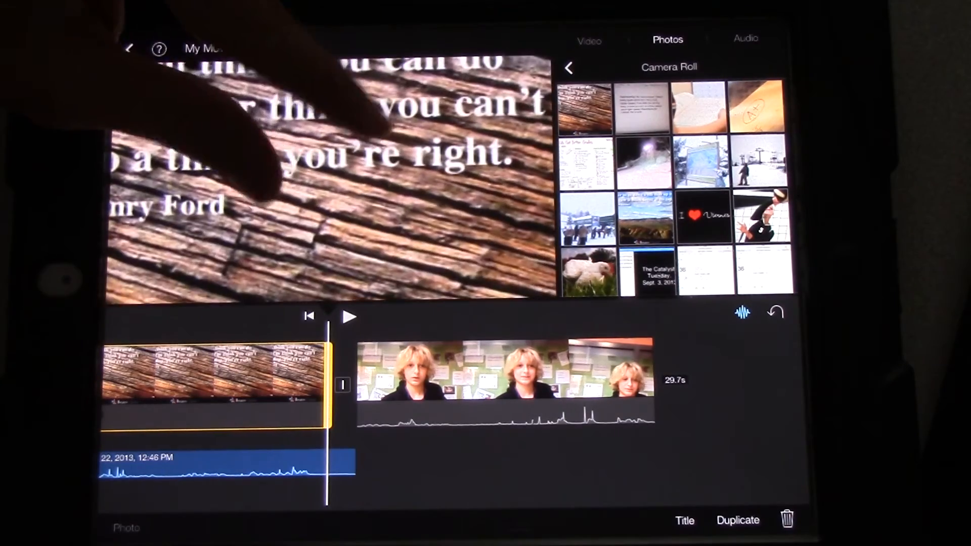
mouse_move(213, 137)
left_mouse_down()
mouse_move(319, 129)
mouse_move(250, 69)
left_mouse_up()
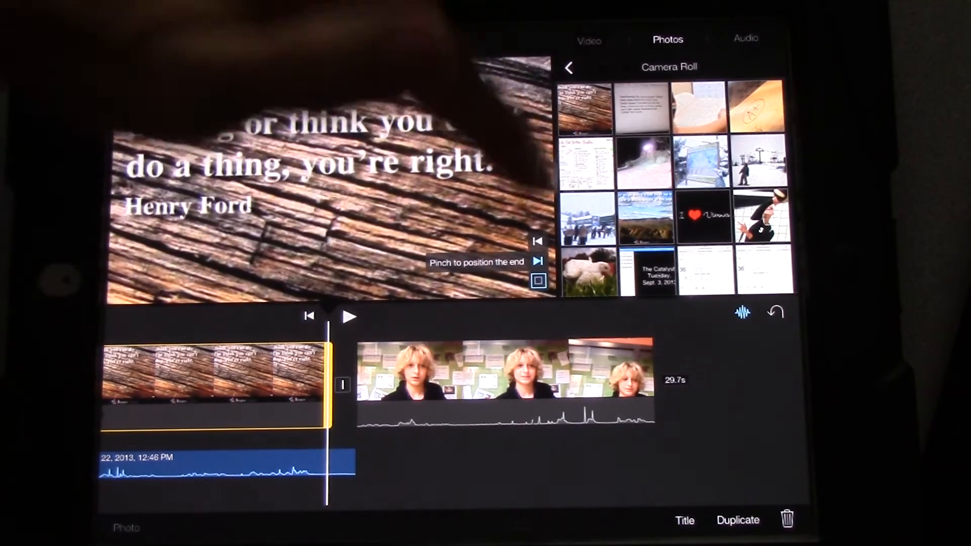
left_click_drag(152, 372, 531, 372)
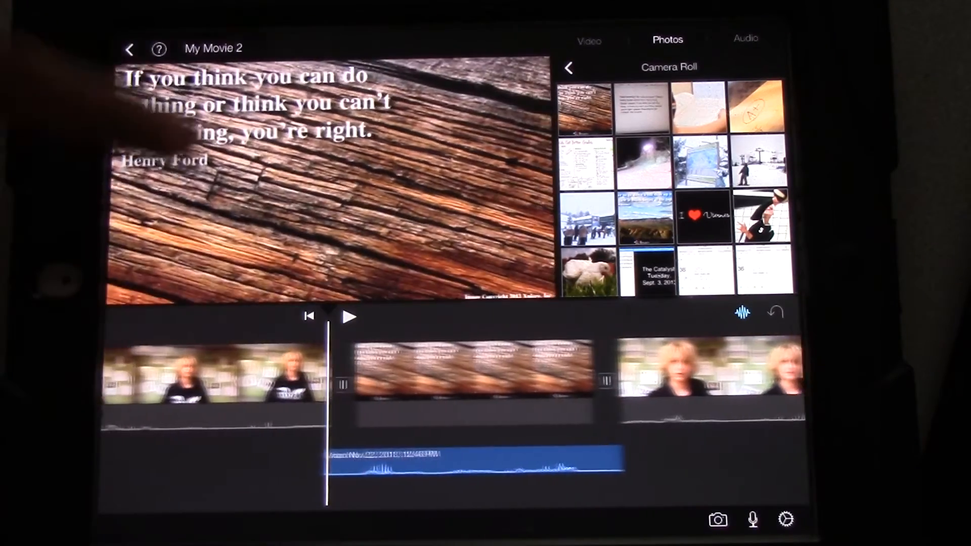
- Scrub back and select the opening classroom clip to add a title overlay
mouse_move(152, 380)
left_mouse_down()
mouse_move(341, 379)
mouse_move(114, 380)
mouse_move(380, 380)
left_mouse_up()
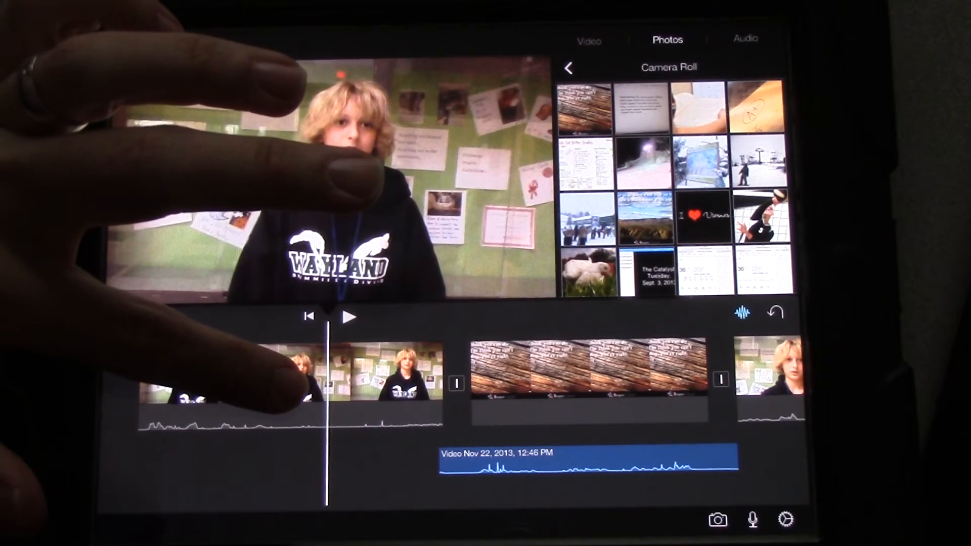
left_click(292, 384)
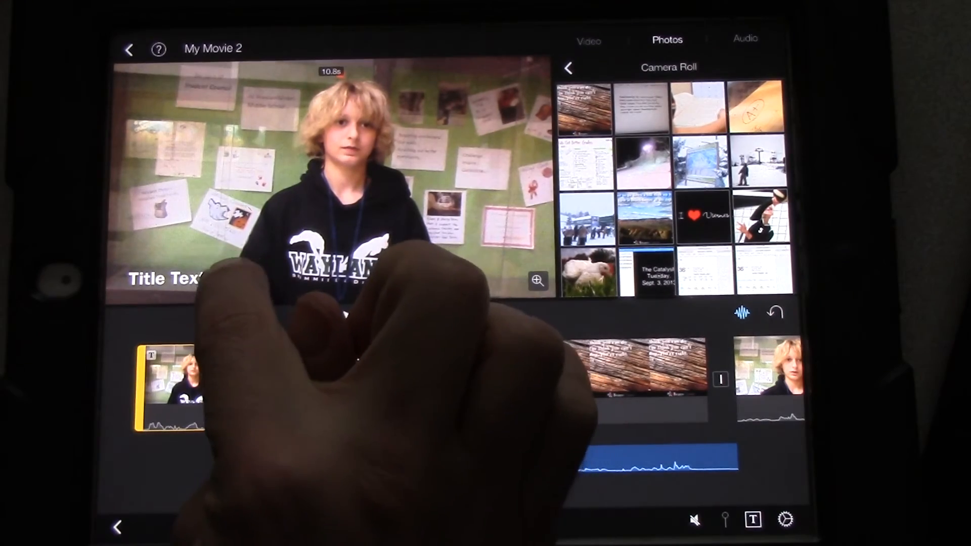
- Replace the placeholder title text with 'Today's Quote' and finish editing
left_click(390, 425)
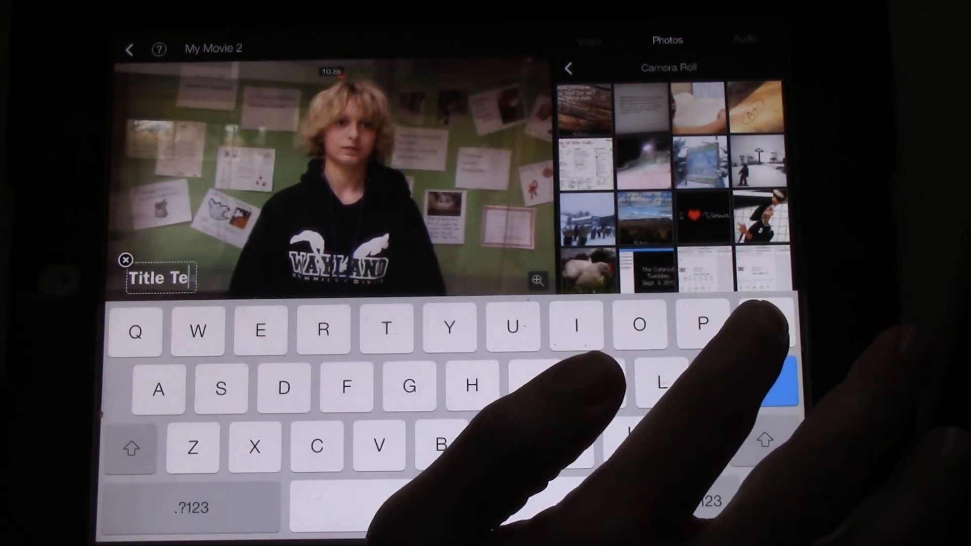
left_click(768, 323)
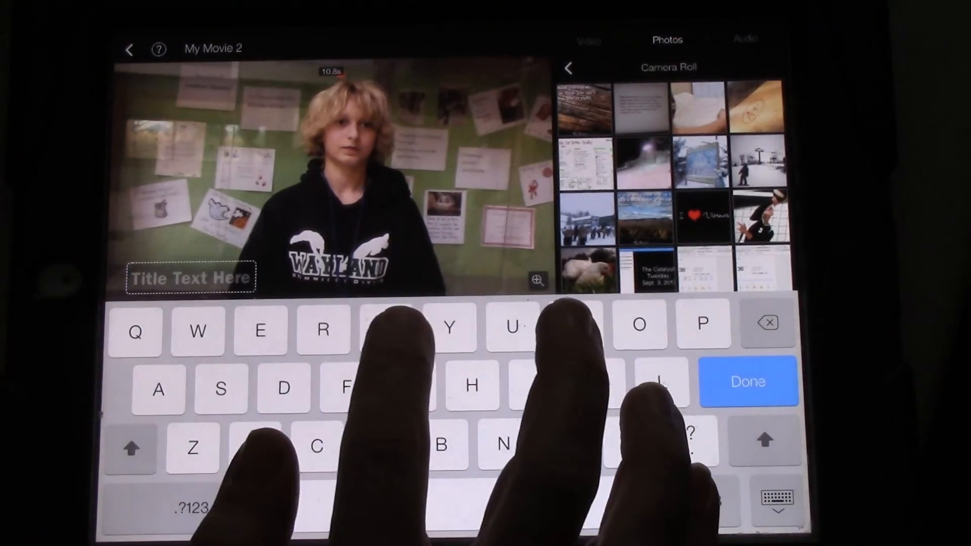
type("T")
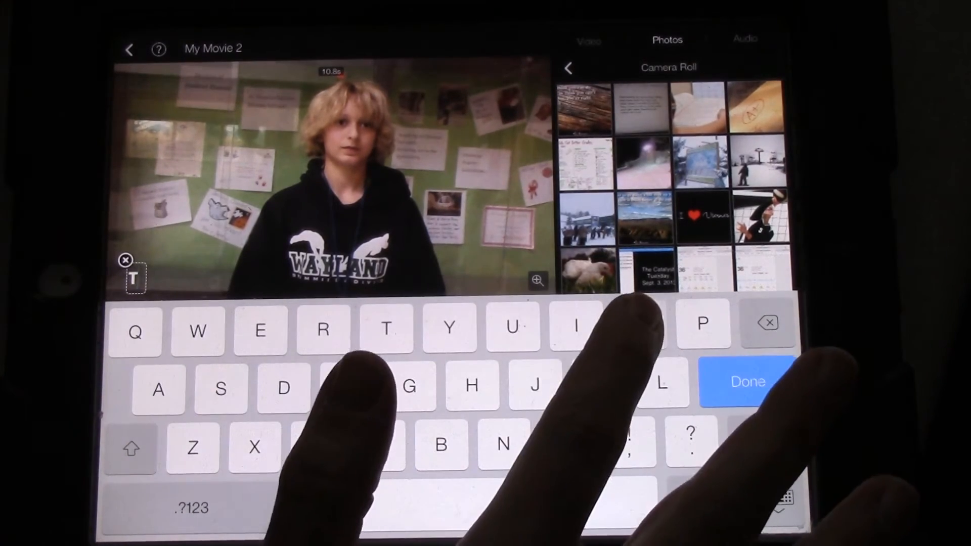
type("oda")
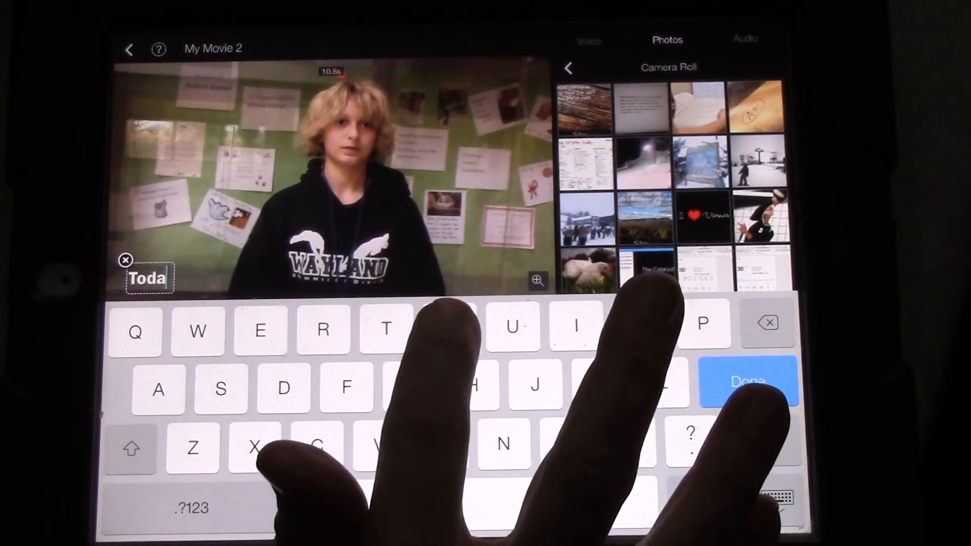
type("y")
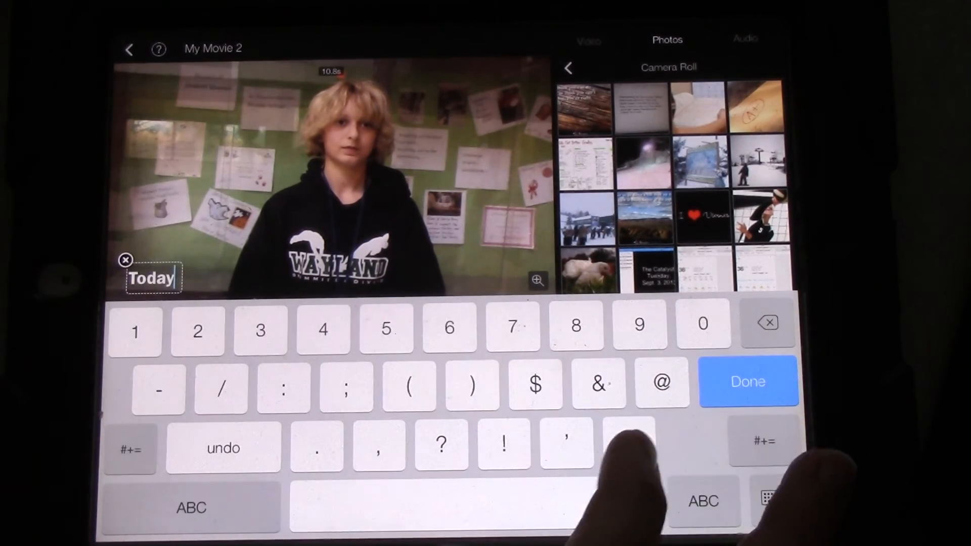
type("'s")
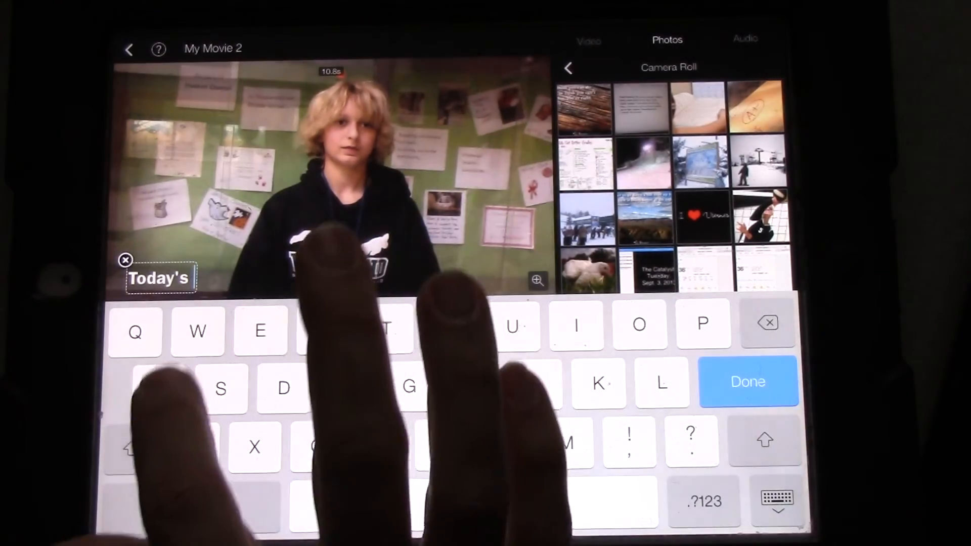
type(" Q")
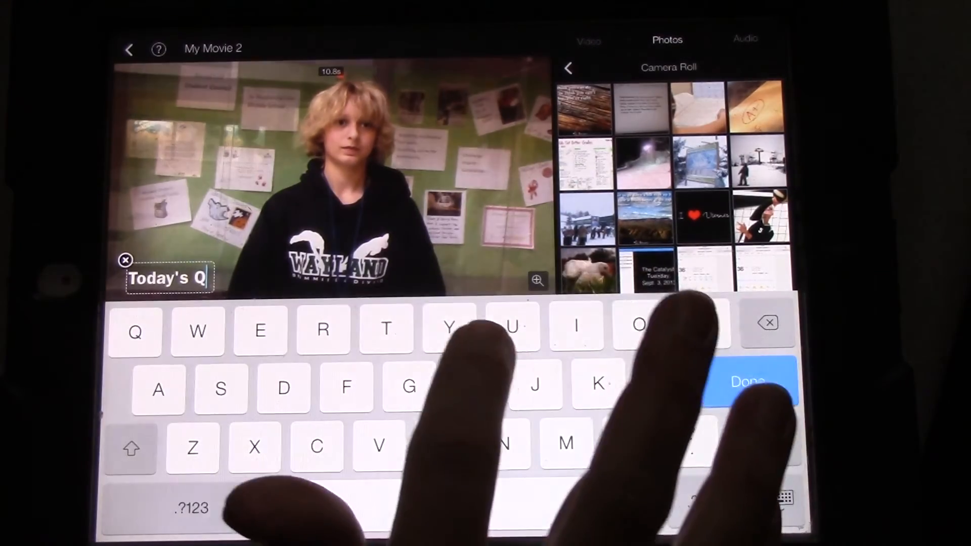
type("uo")
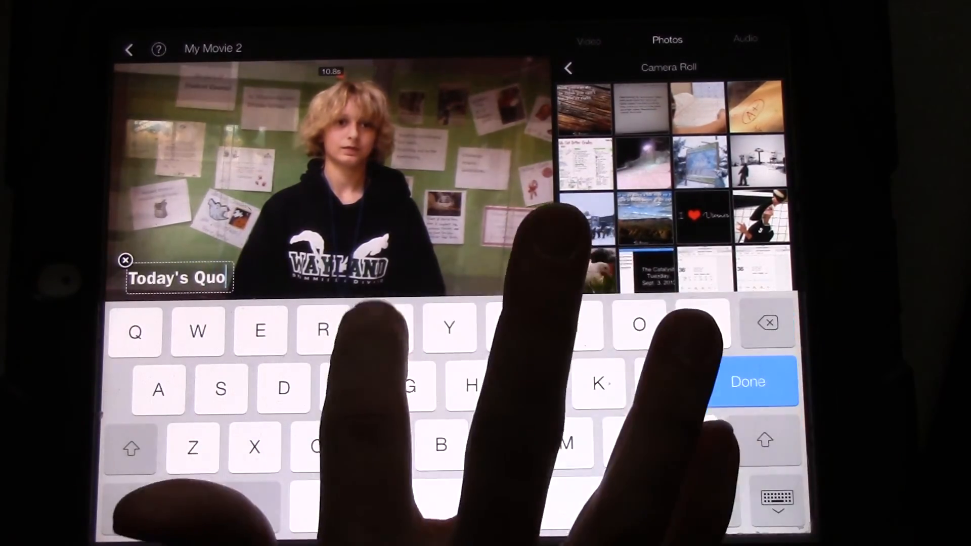
type("te")
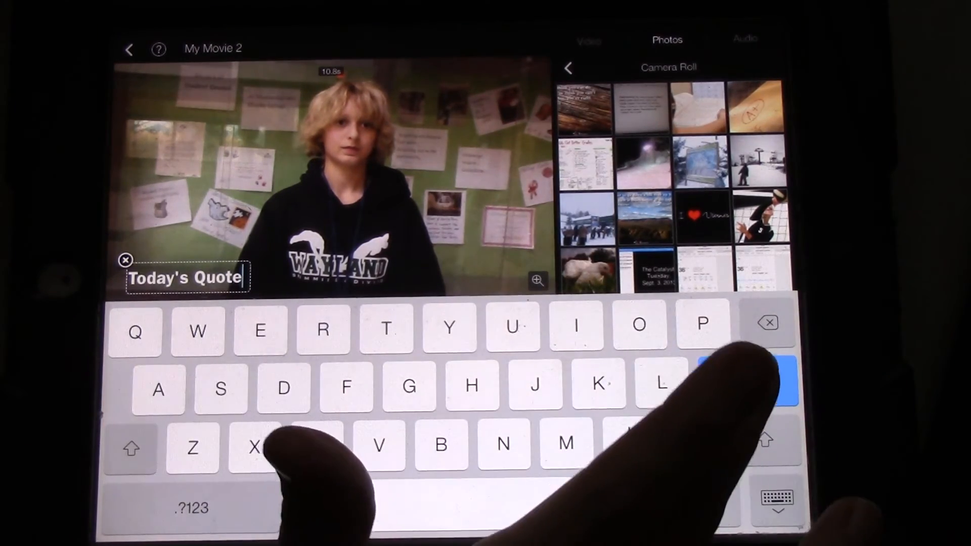
left_click(766, 382)
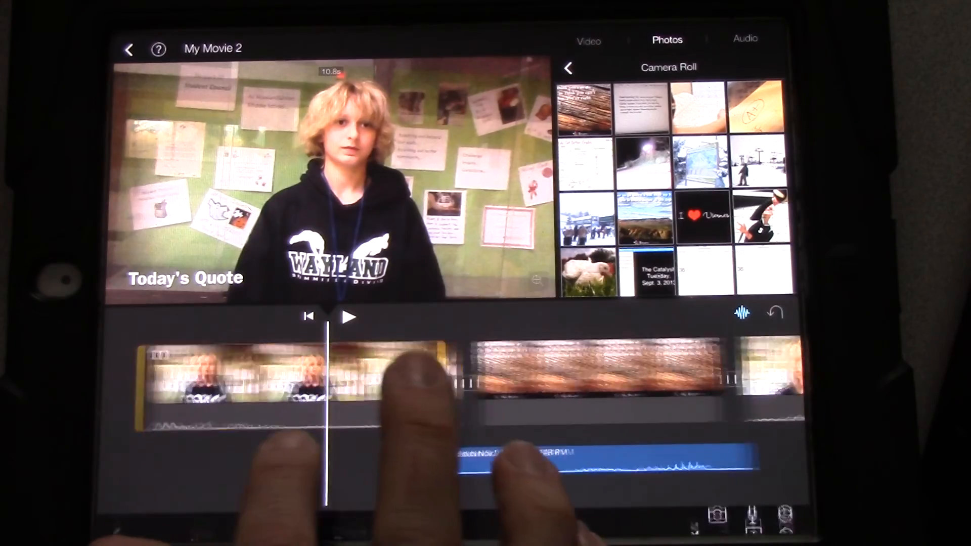
left_click(347, 317)
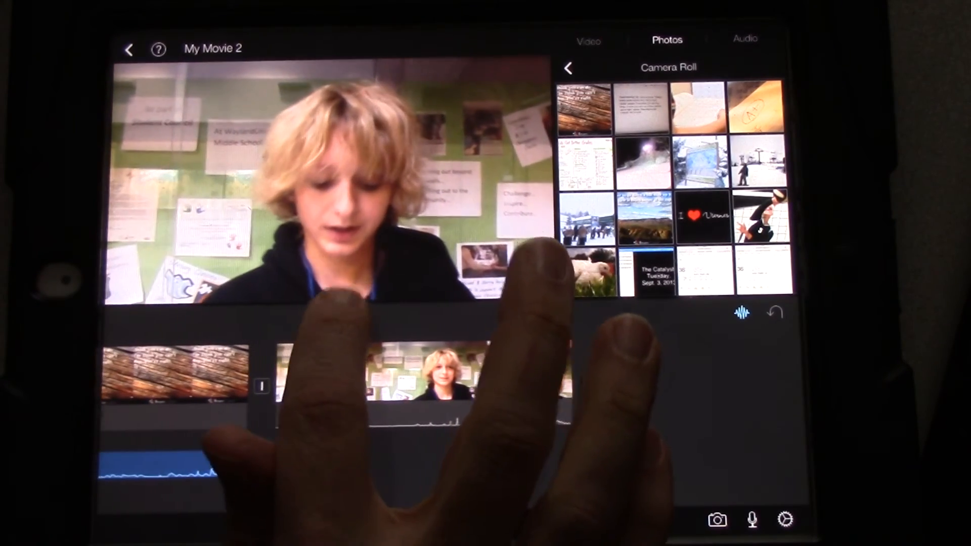
left_click(347, 316)
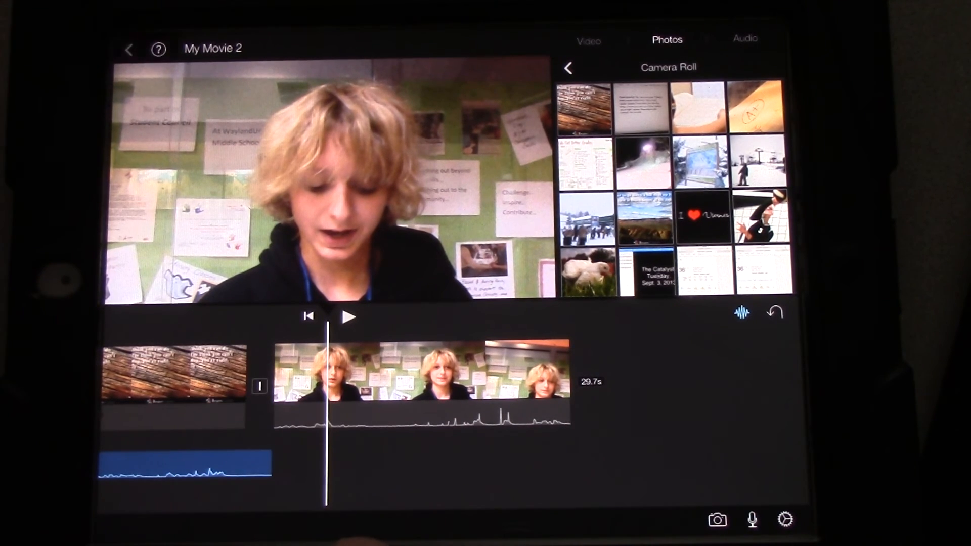
left_click(129, 47)
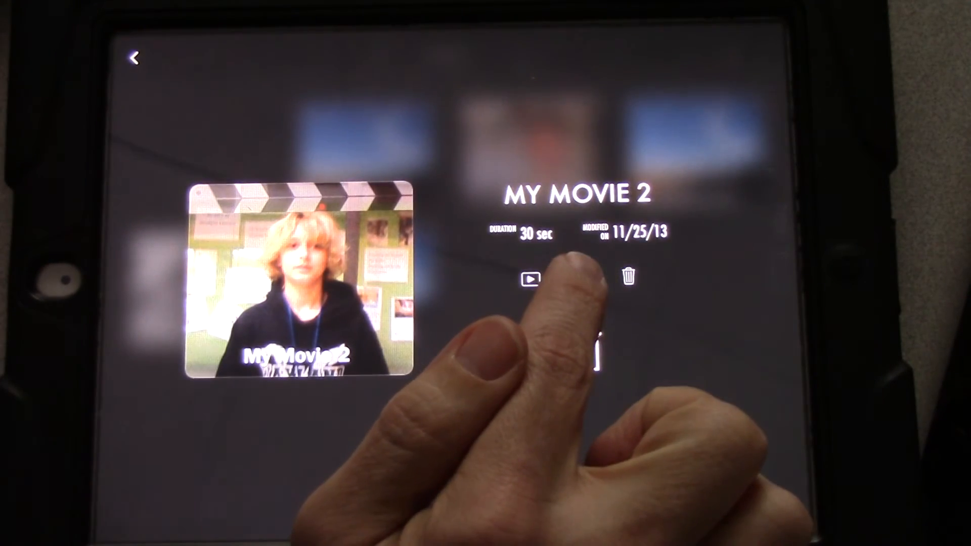
- Export My Movie 2 via Save Video at HD 720p to the Camera Roll and dismiss the alert
left_click(580, 276)
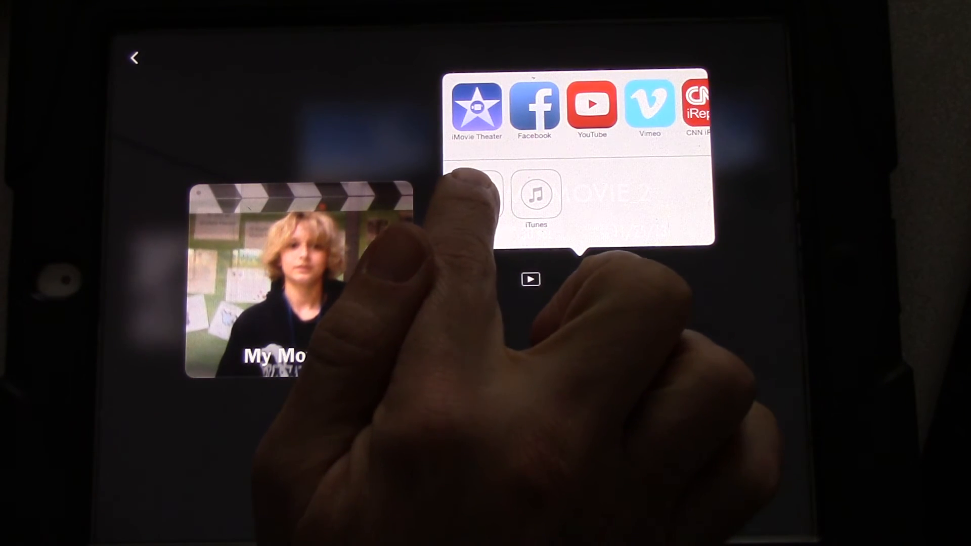
left_click(478, 197)
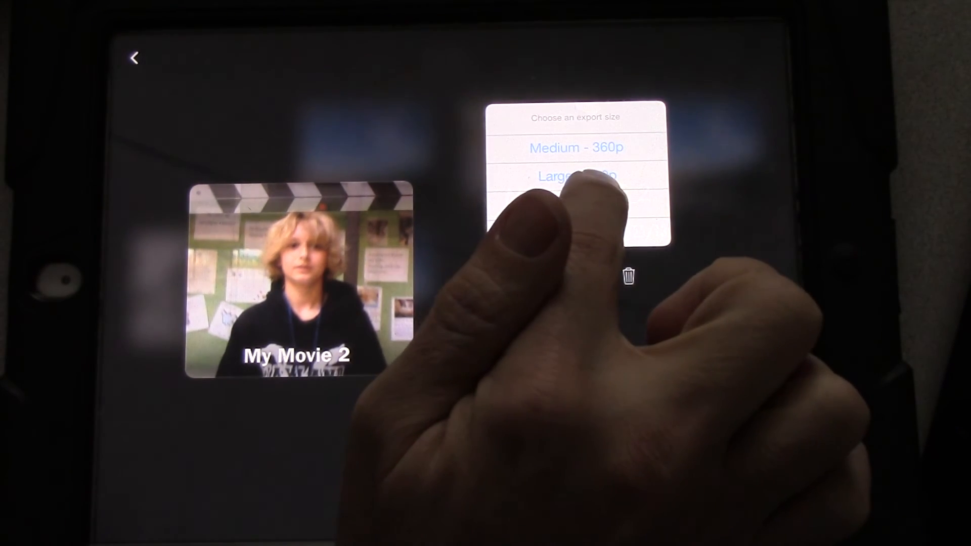
left_click(581, 178)
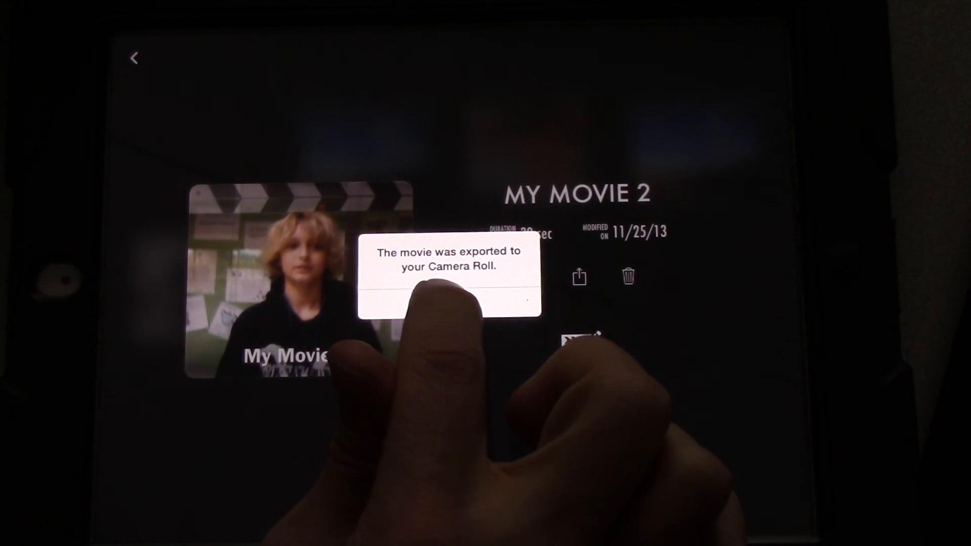
left_click(449, 300)
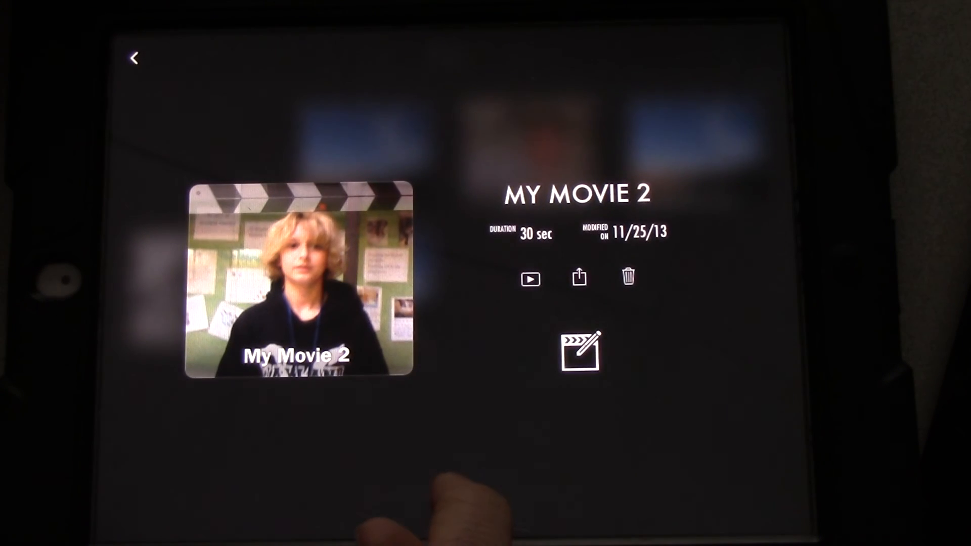